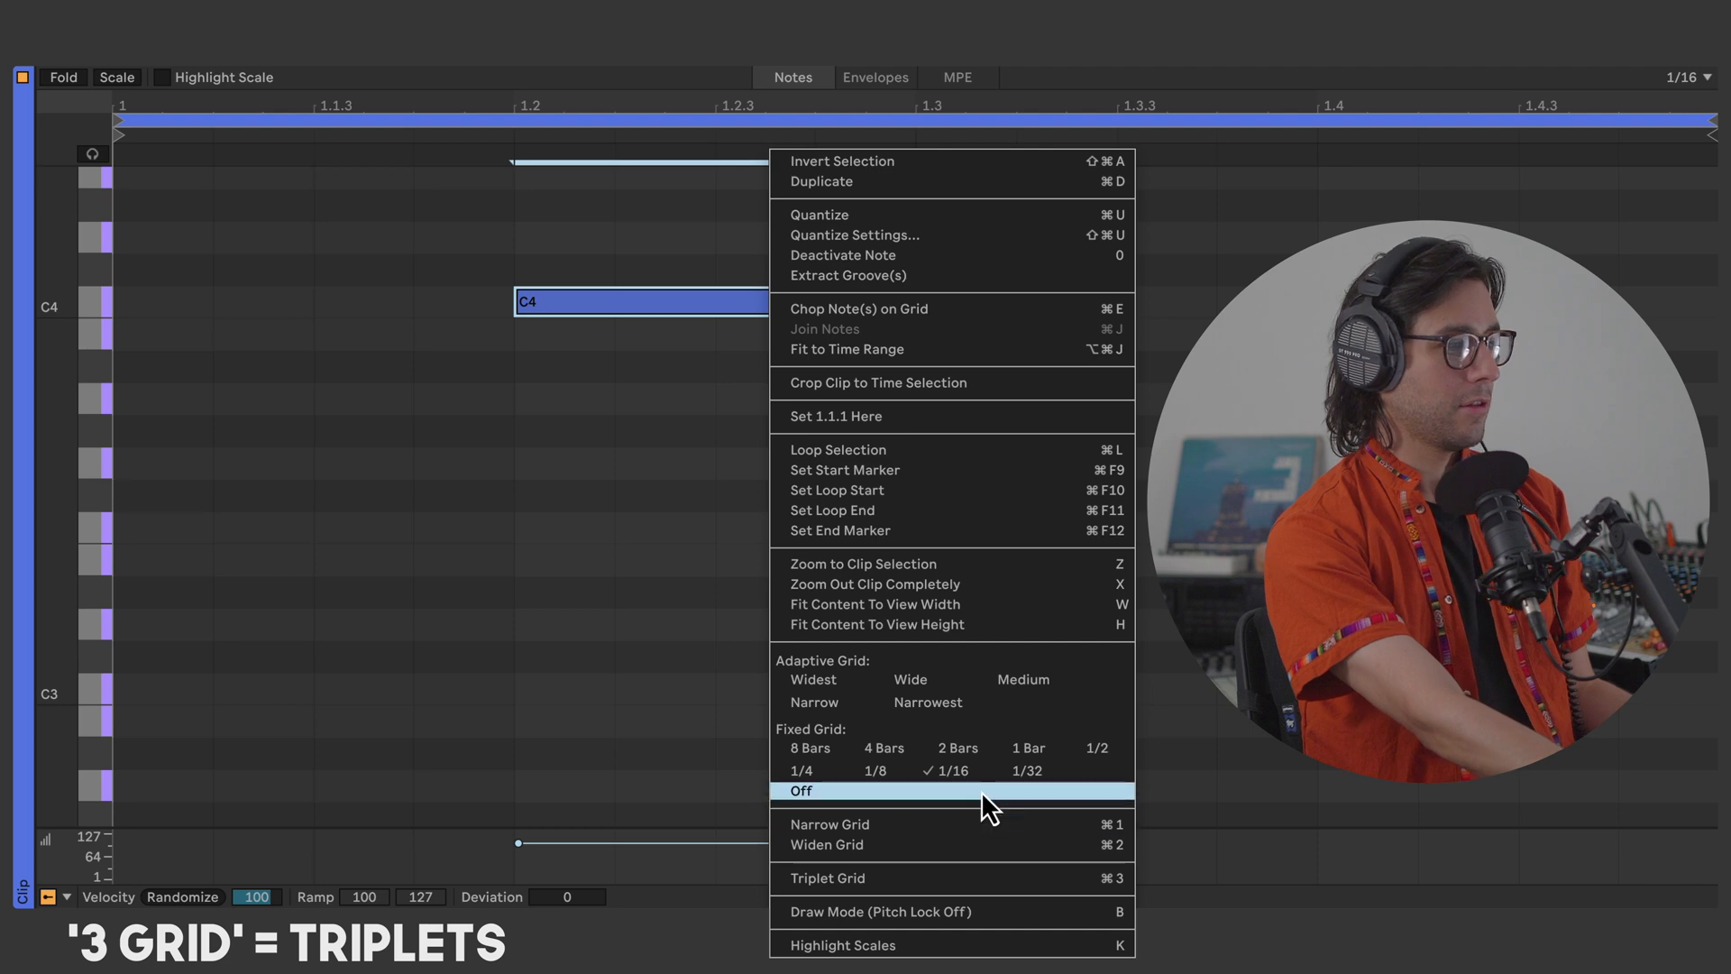
Set a 1/8 triplet grid, shorten the C4 note to one grid unit and duplicate it to make three triplets from 1.2 to 1.3
{"action": "left_click", "coordinate": [922, 886]}
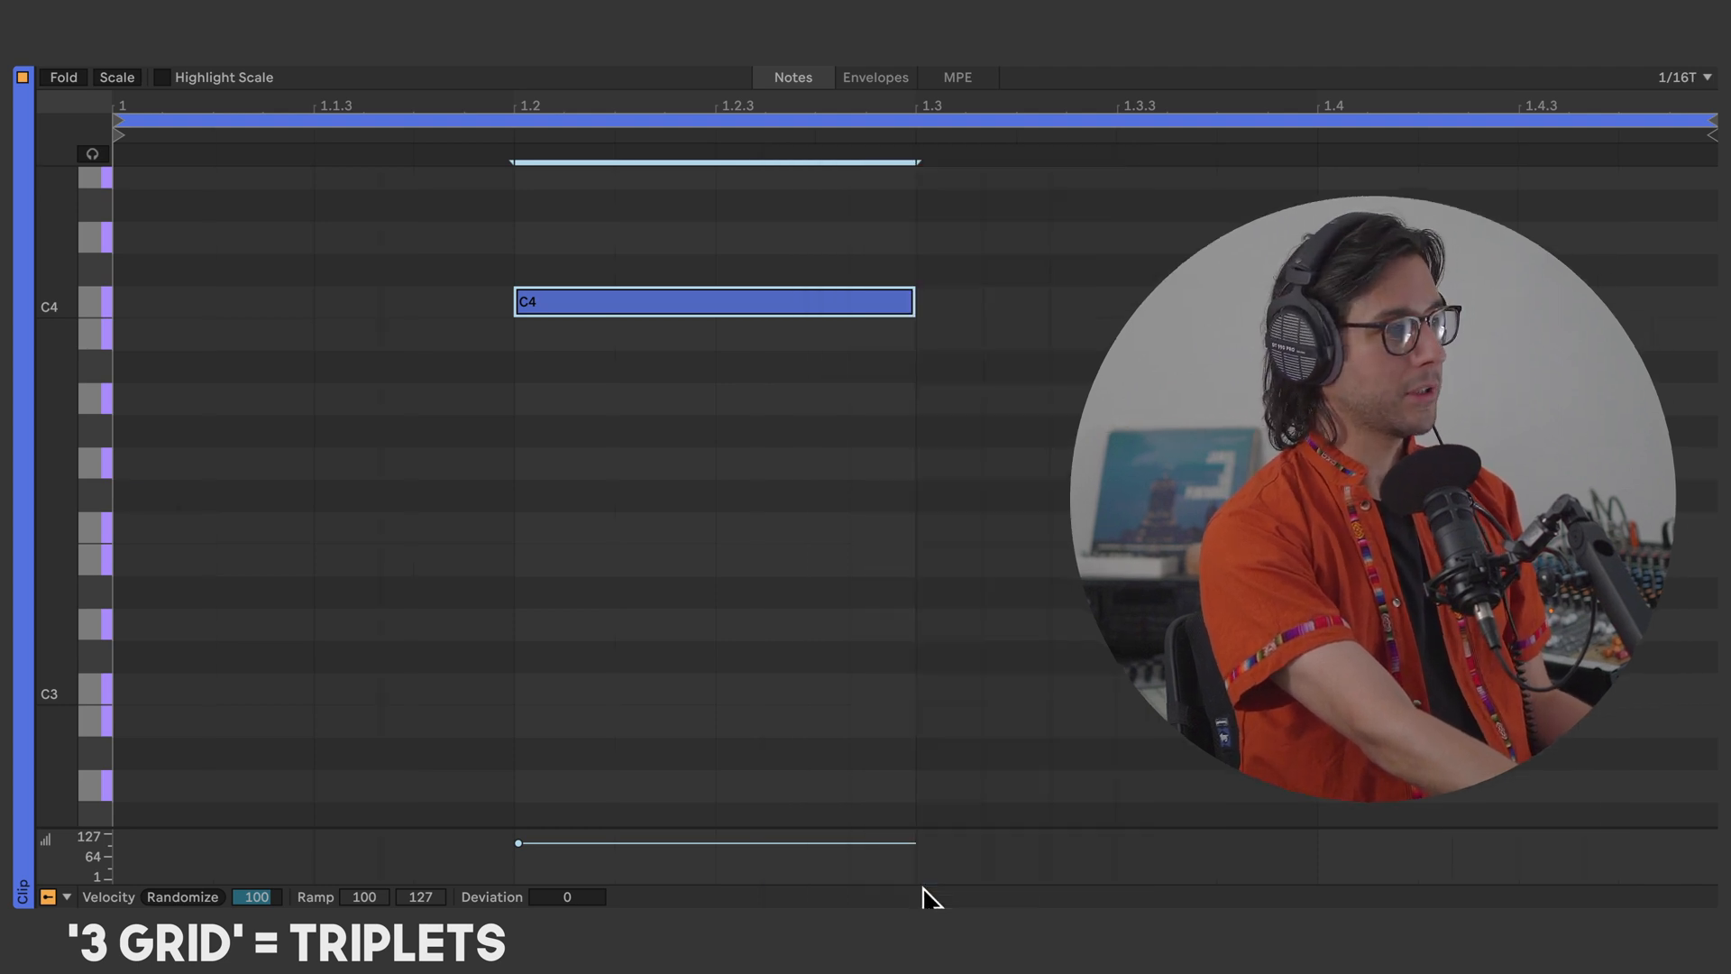
{"action": "left_click", "coordinate": [851, 523]}
{"action": "left_click_drag", "start_coordinate": [914, 301], "coordinate": [647, 307]}
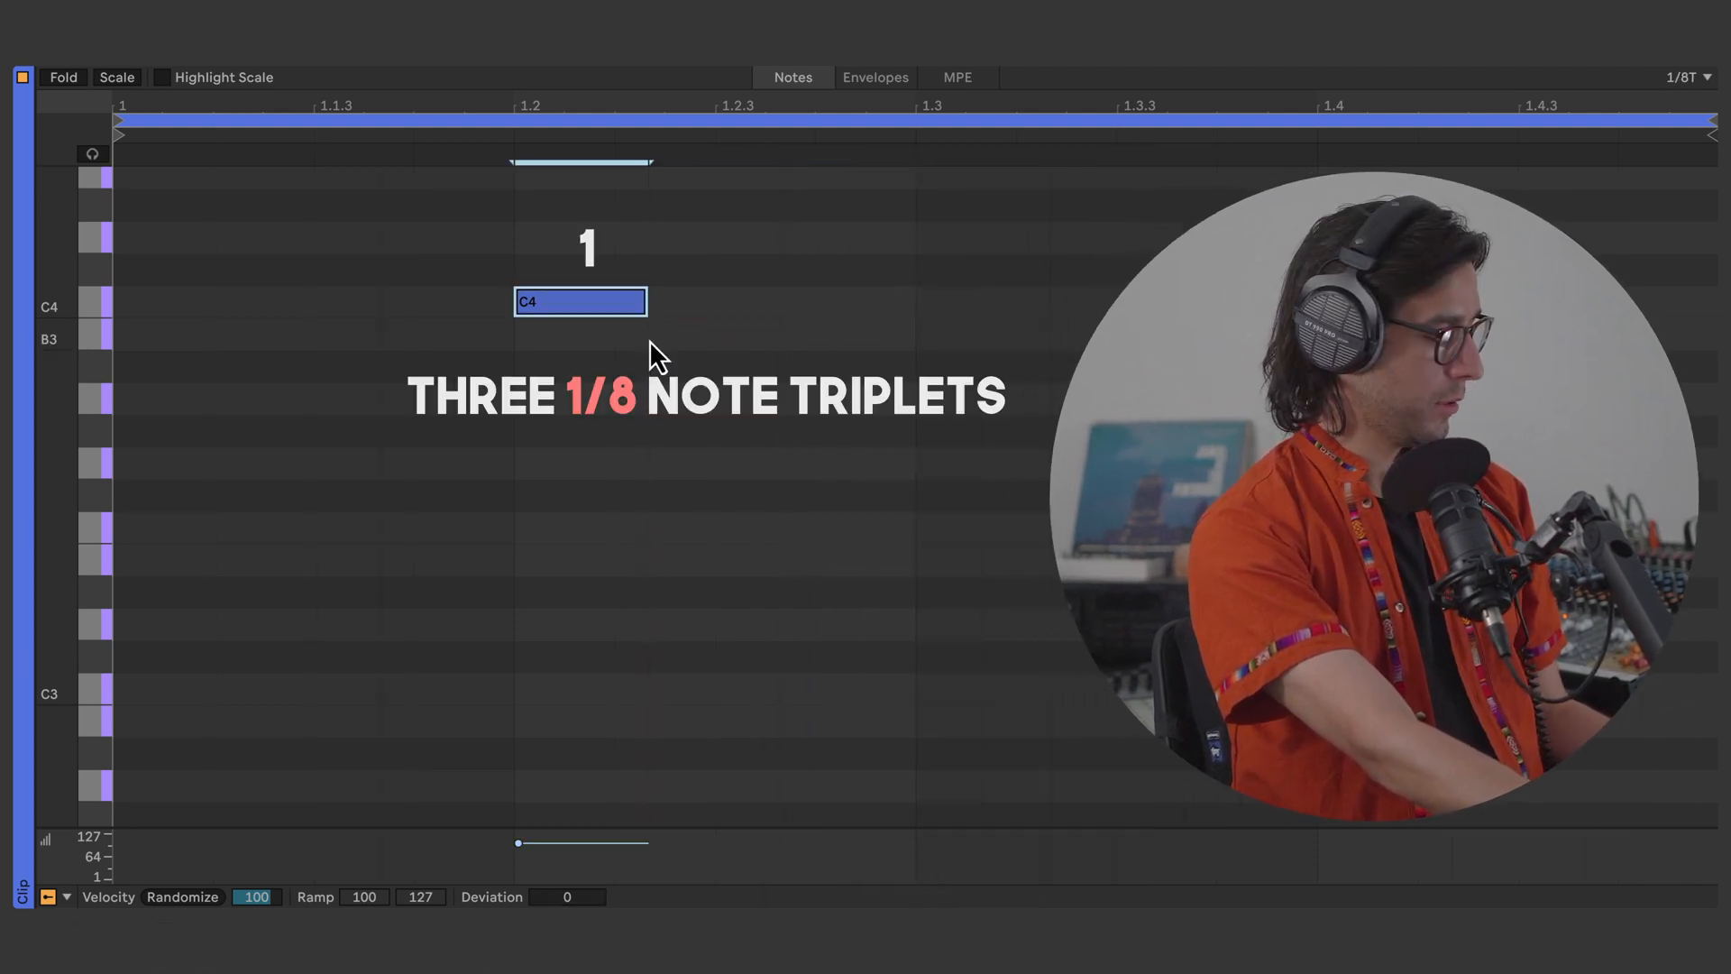
{"action": "key", "text": "ctrl+d"}
{"action": "key", "text": "ctrl+d"}
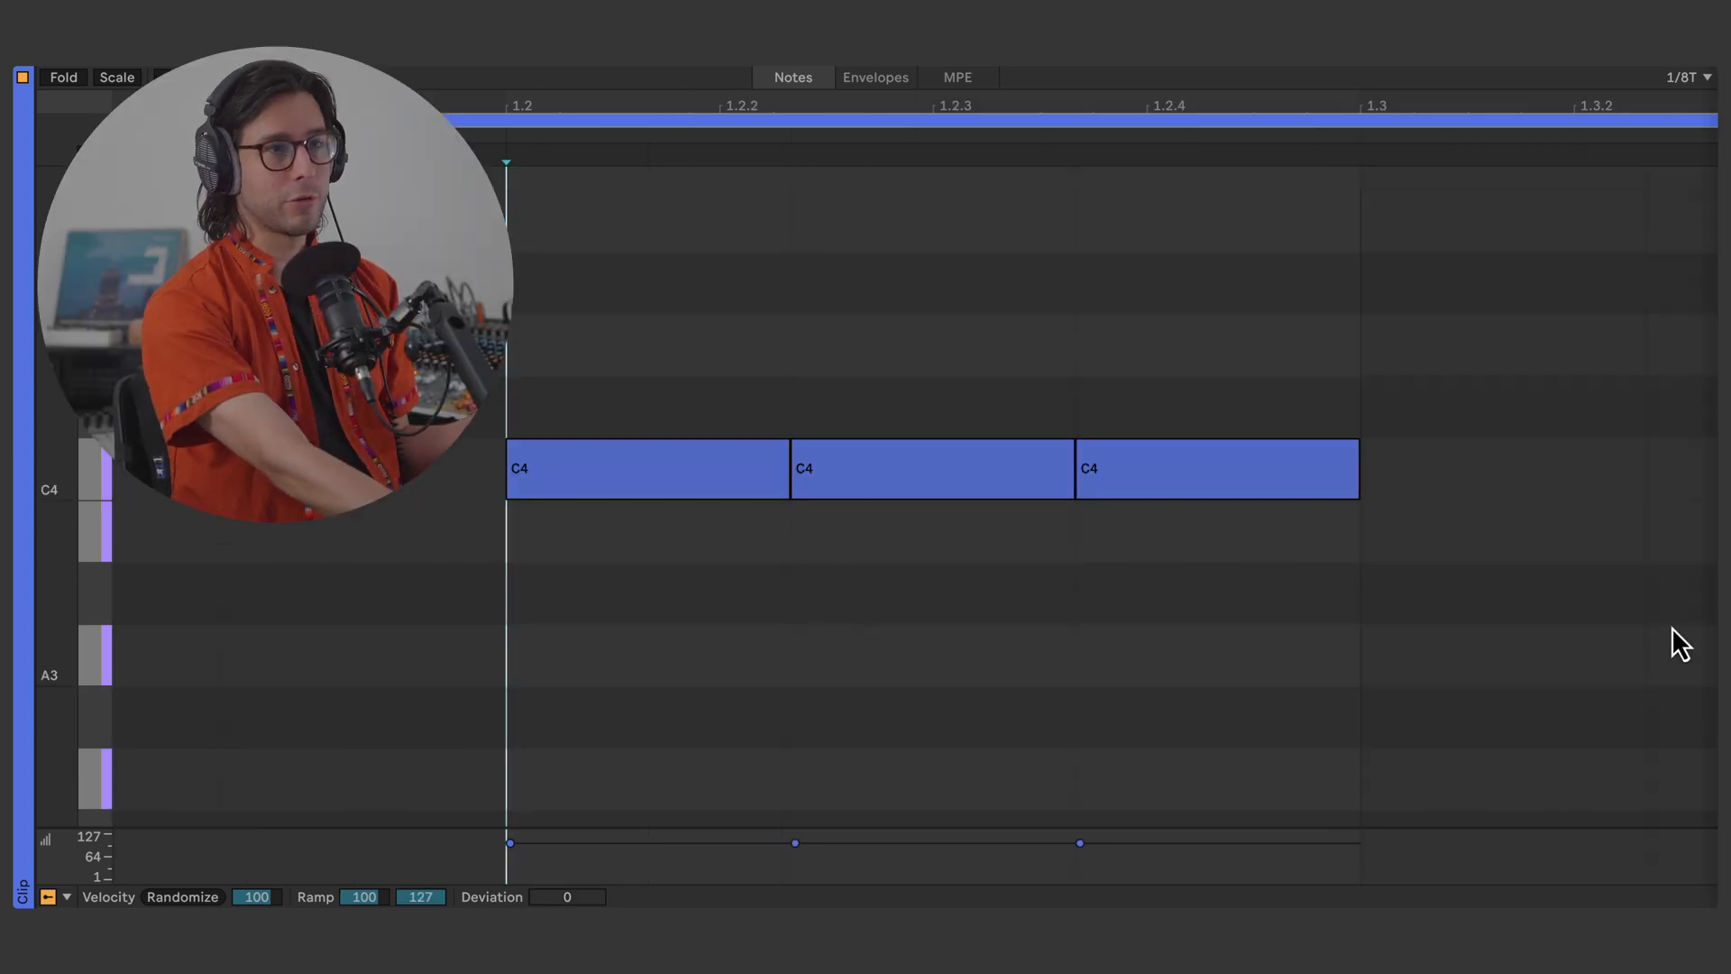
Switch to a 1/16 grid, squeeze five C4 notes evenly between 1.2 and 1.3 as quintuplets, and delete the extra sixth note
{"action": "right_click", "coordinate": [1082, 541]}
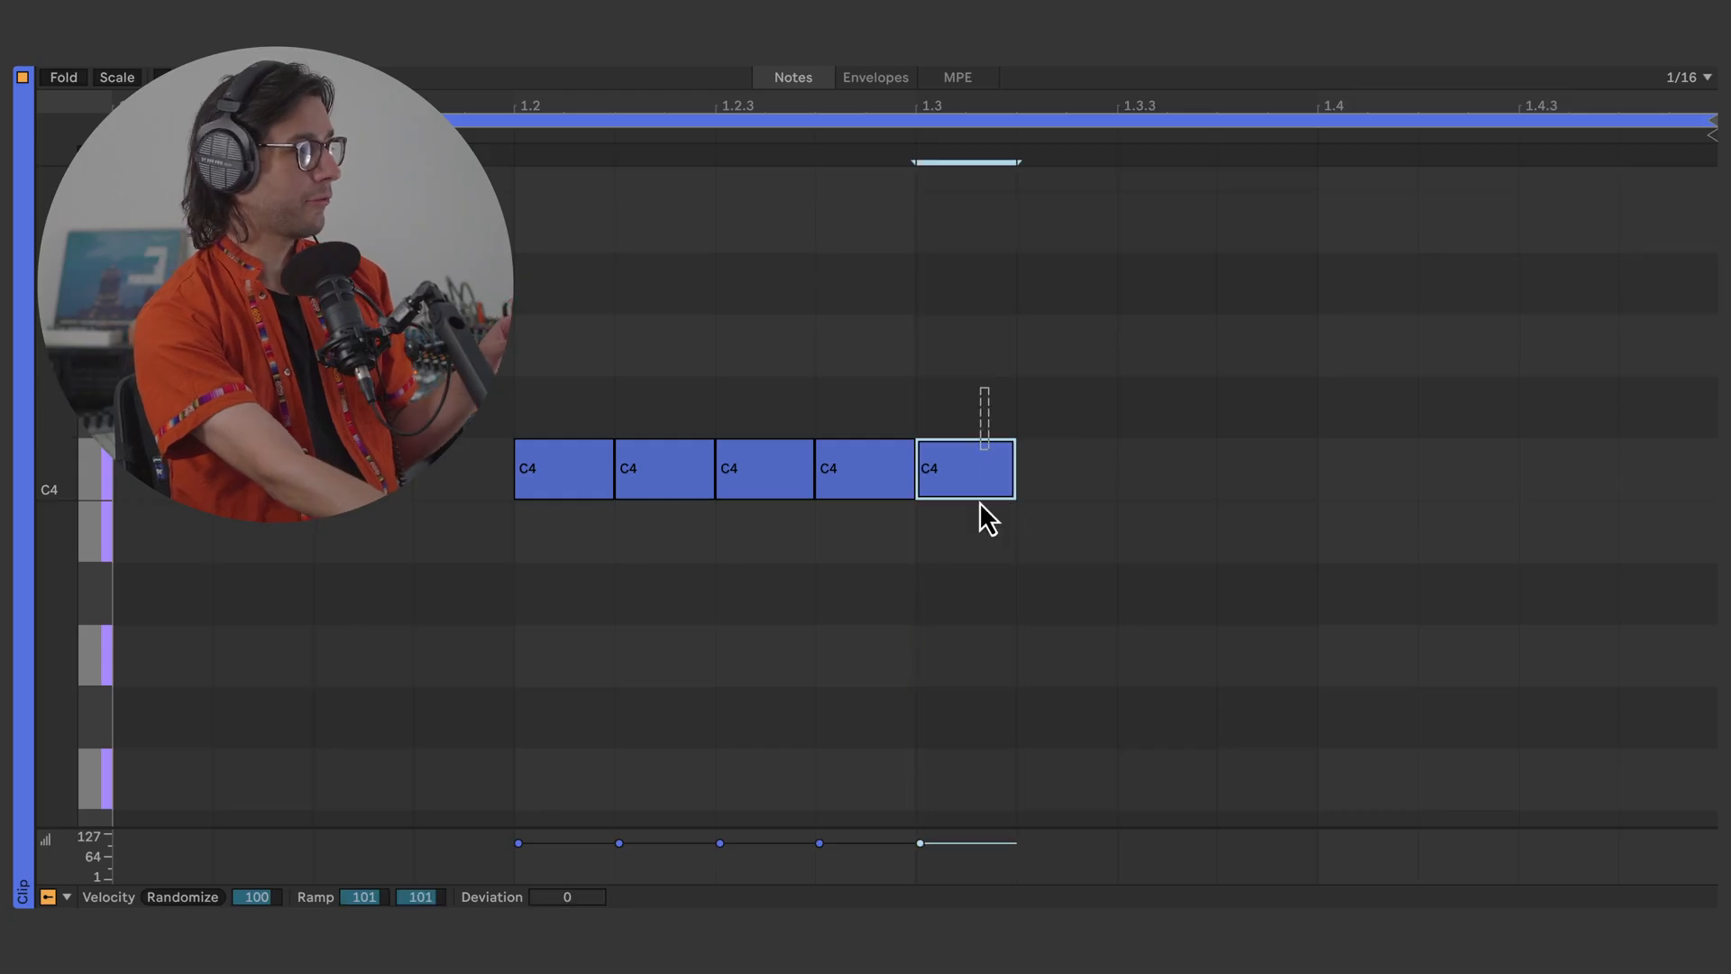
{"action": "left_click_drag", "start_coordinate": [960, 399], "coordinate": [643, 523]}
{"action": "left_click_drag", "start_coordinate": [983, 355], "coordinate": [977, 523]}
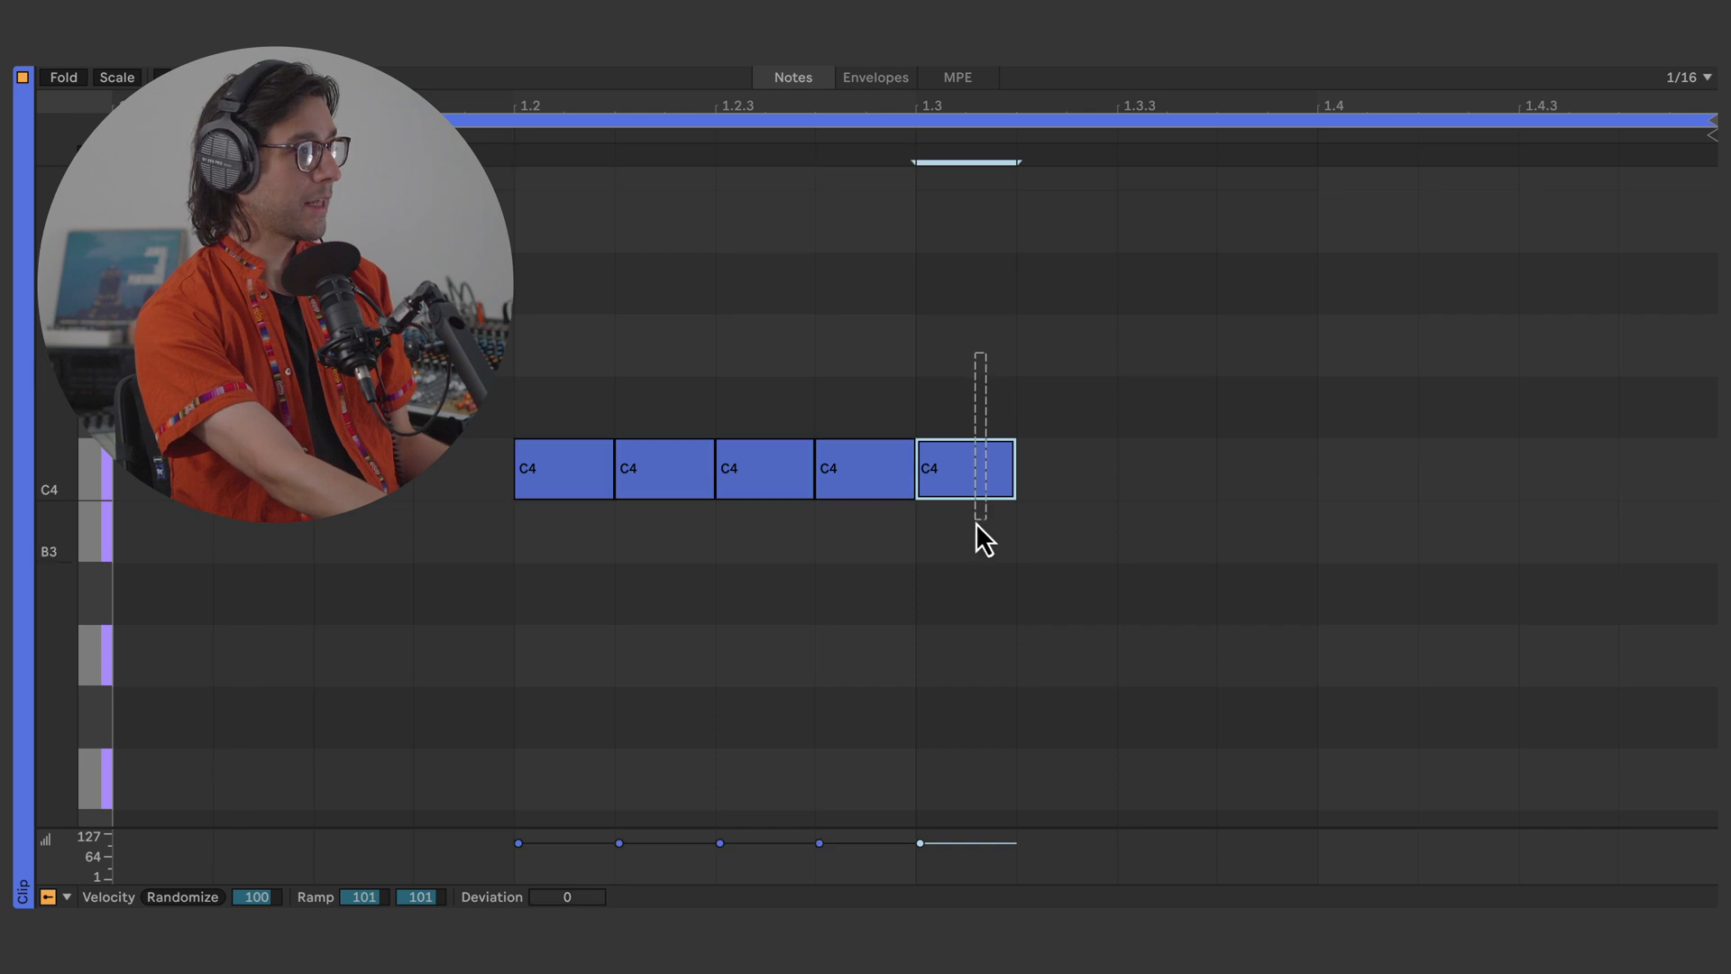
{"action": "key", "text": "ctrl+d"}
{"action": "key", "text": "ctrl+a"}
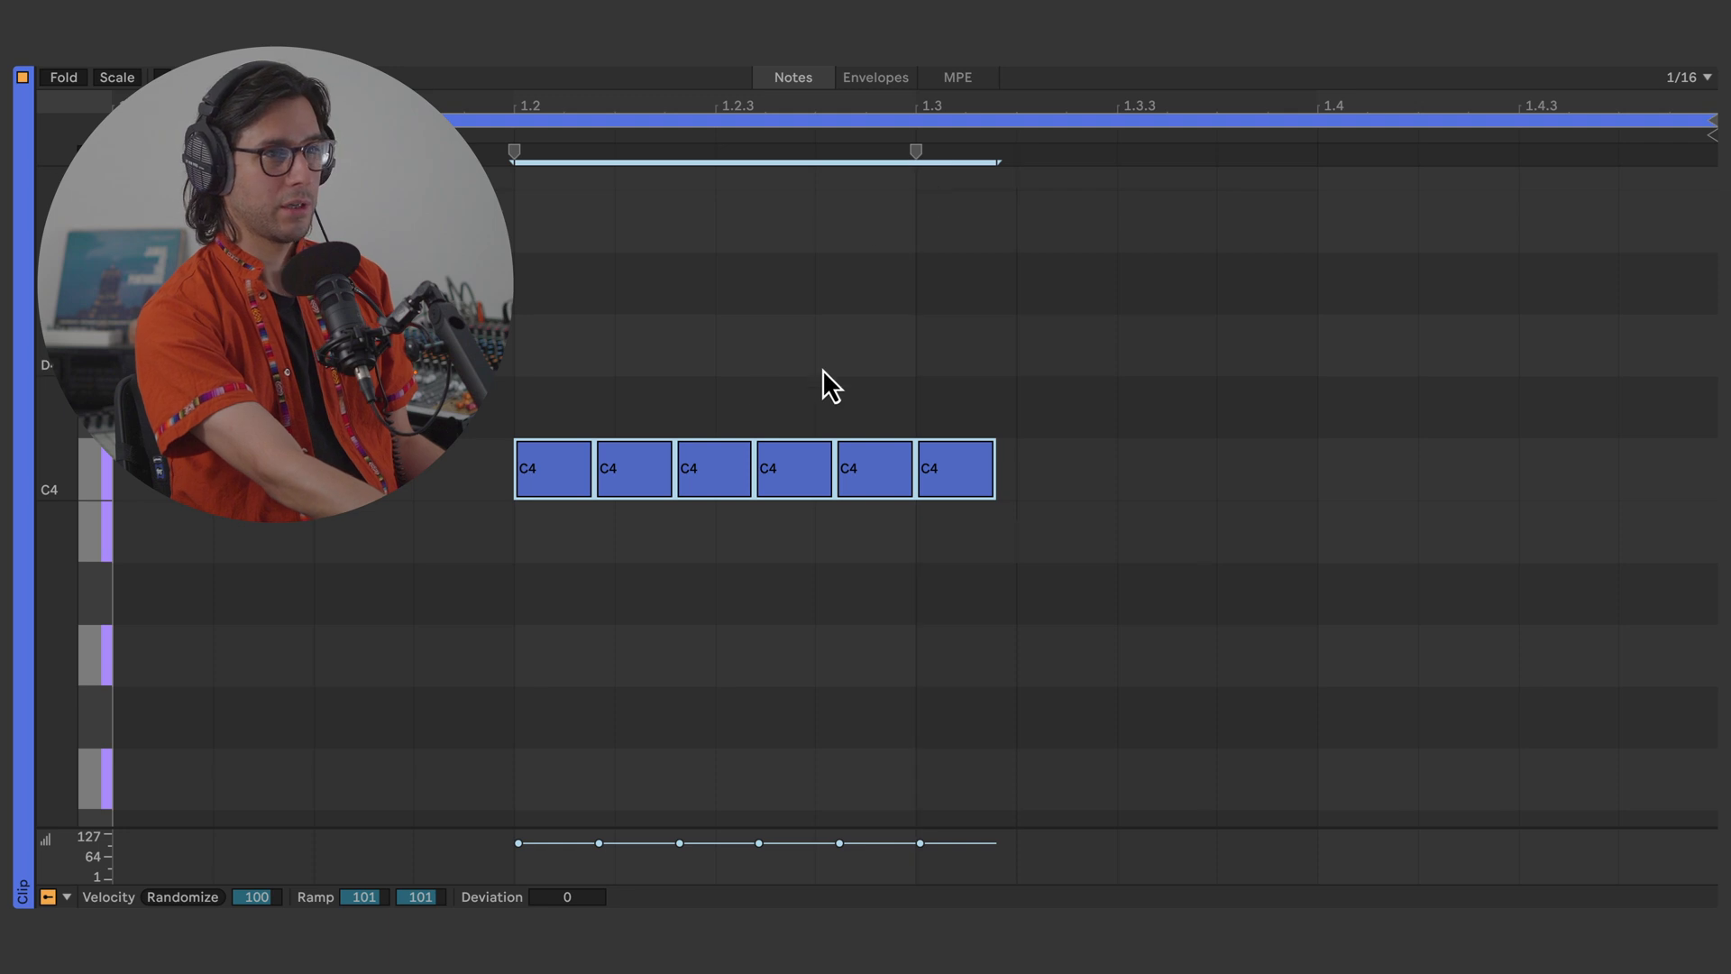
{"action": "left_click_drag", "start_coordinate": [868, 417], "coordinate": [549, 520]}
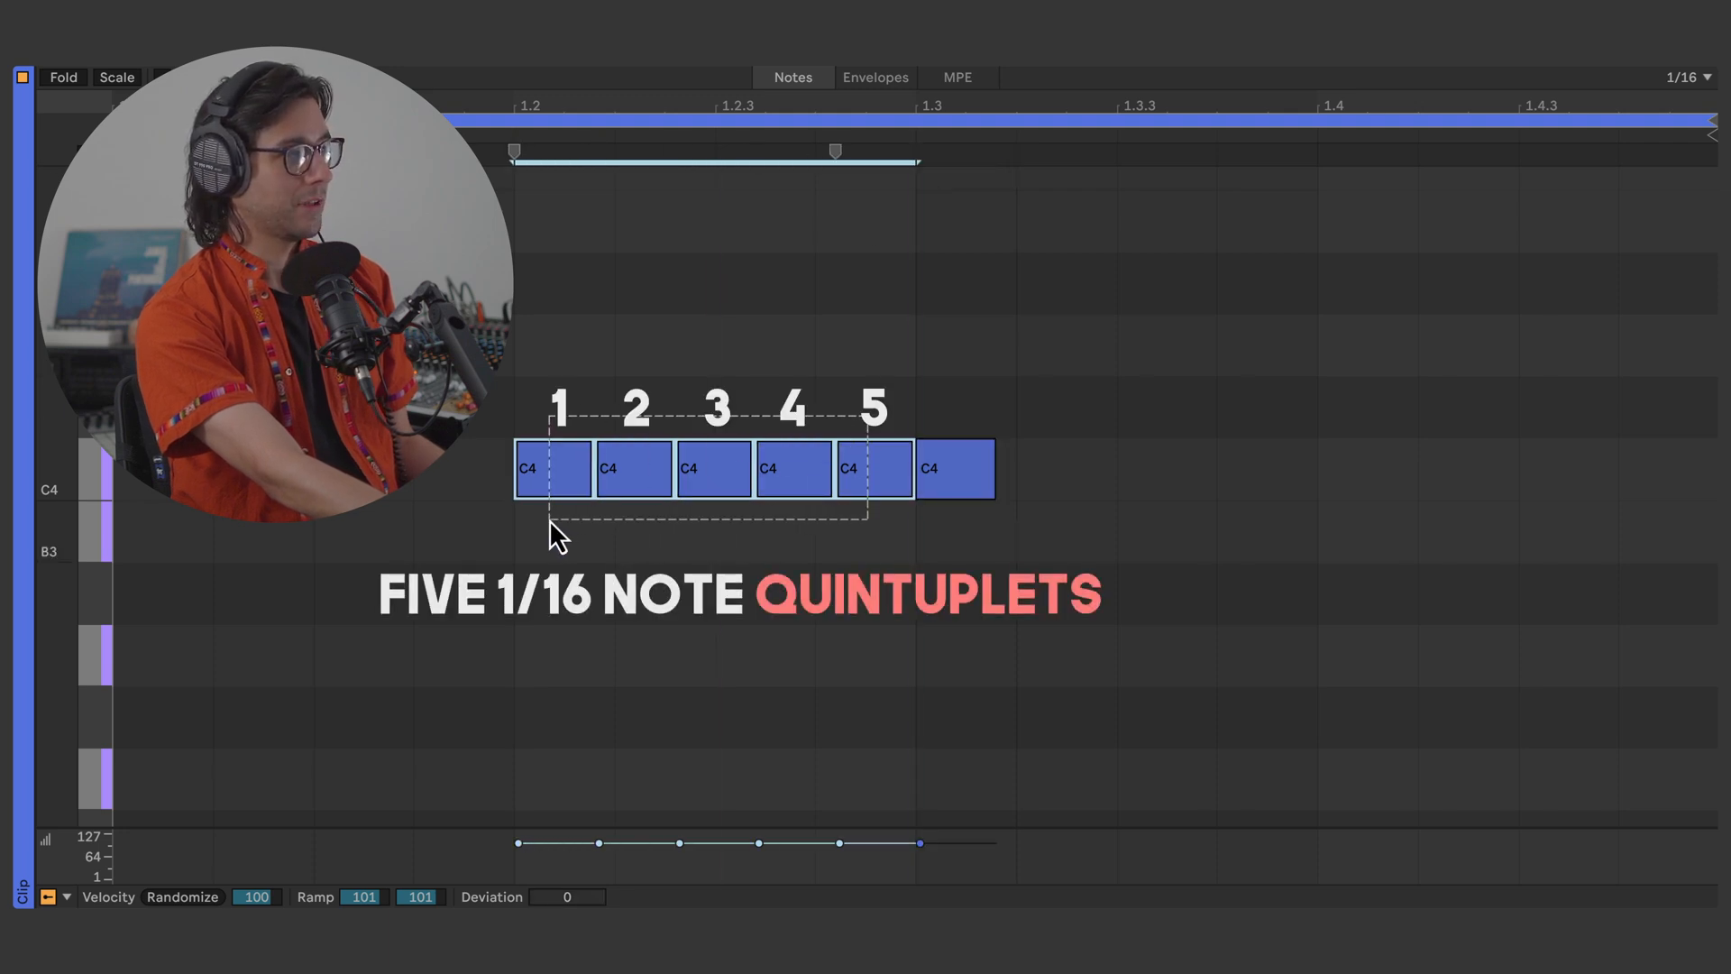
{"action": "left_click", "coordinate": [966, 495]}
{"action": "key", "text": "Delete"}
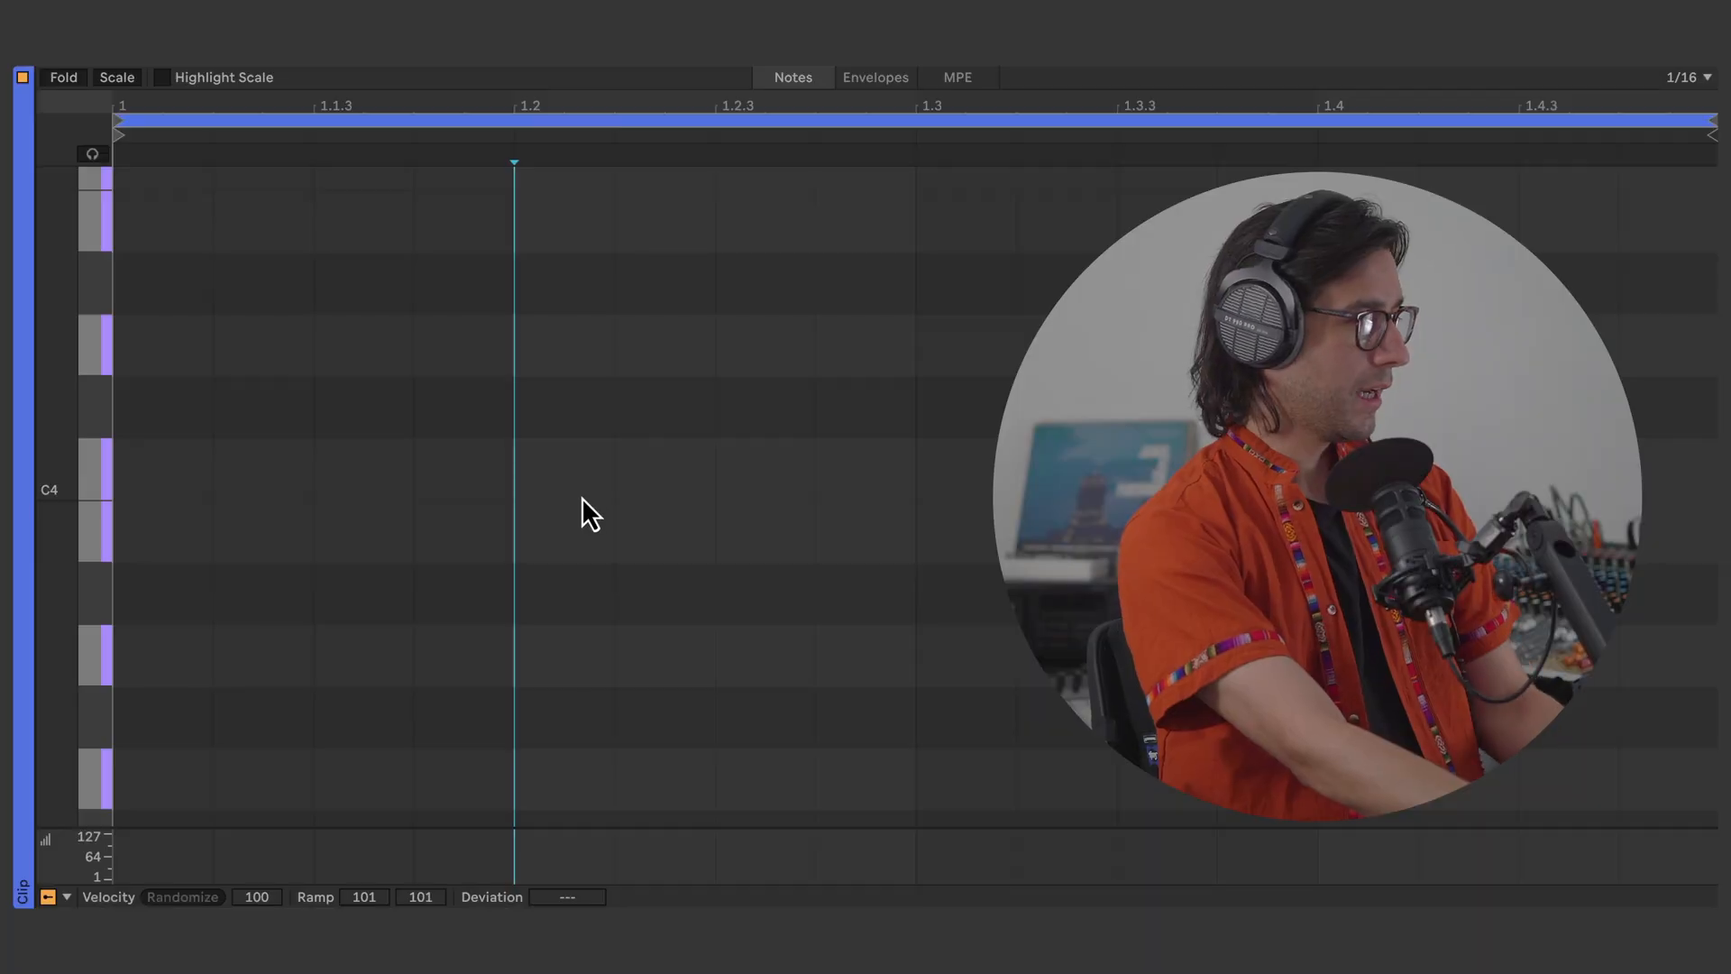
Add a C4 note spanning 1.2 to 1.3 and chop it into three equal parts
{"action": "left_click_drag", "start_coordinate": [571, 458], "coordinate": [879, 480]}
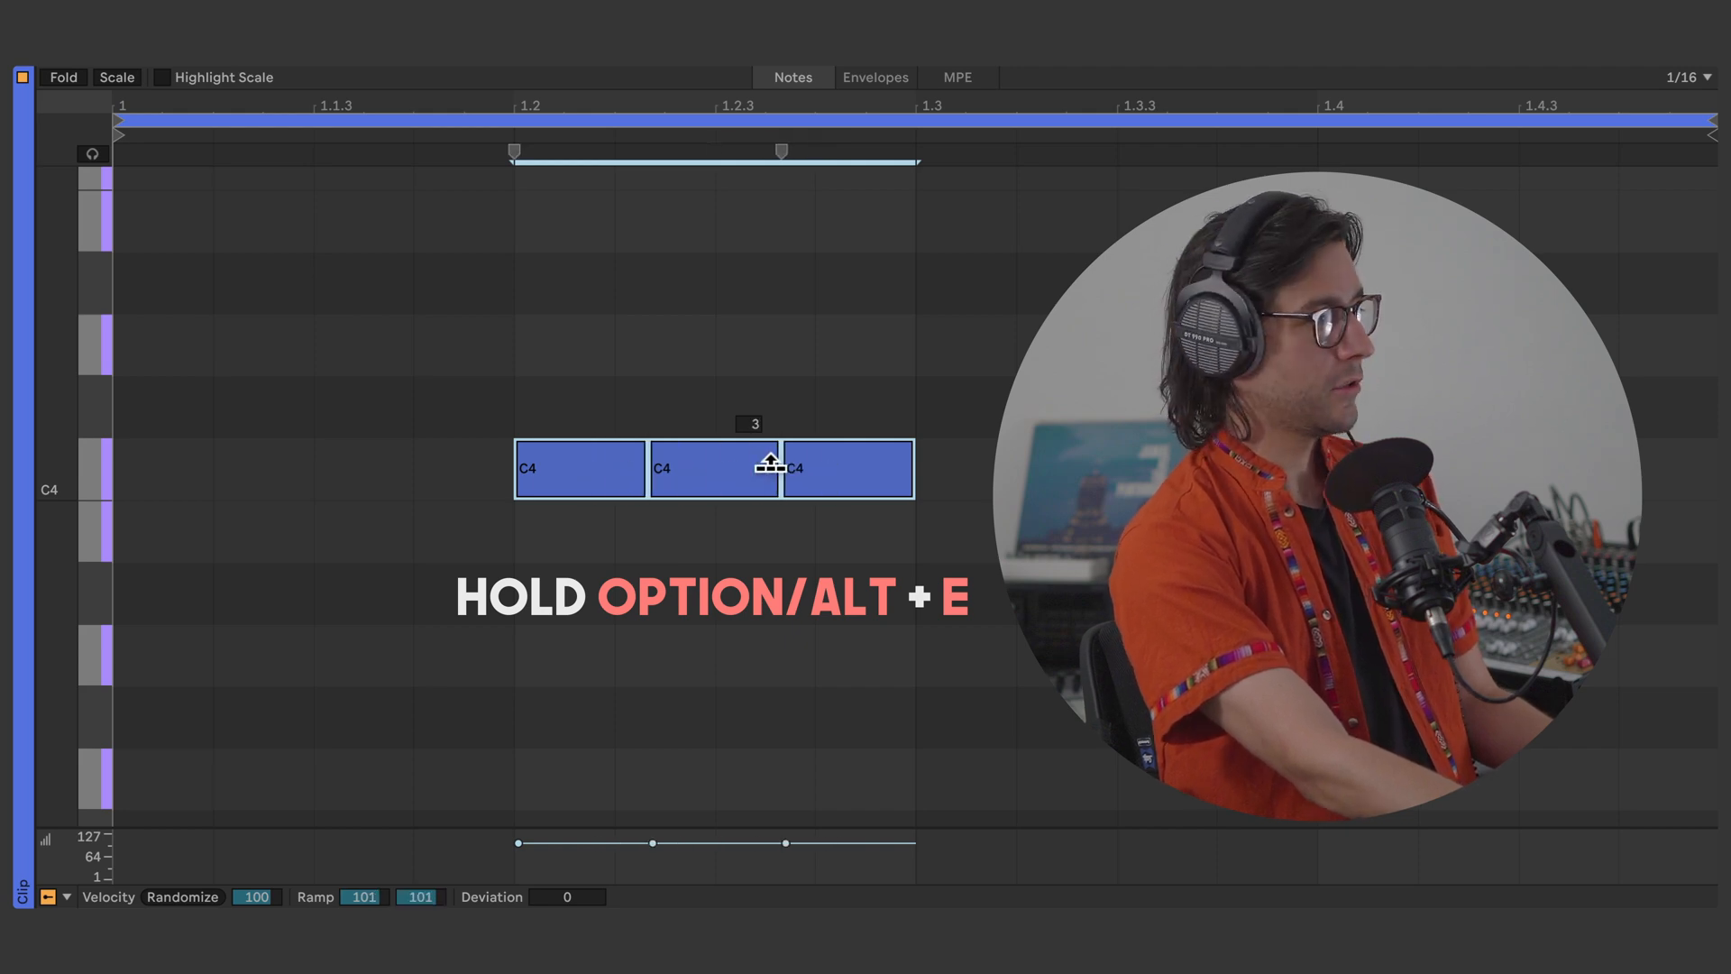
{"action": "left_click_drag", "start_coordinate": [771, 462], "coordinate": [771, 463]}
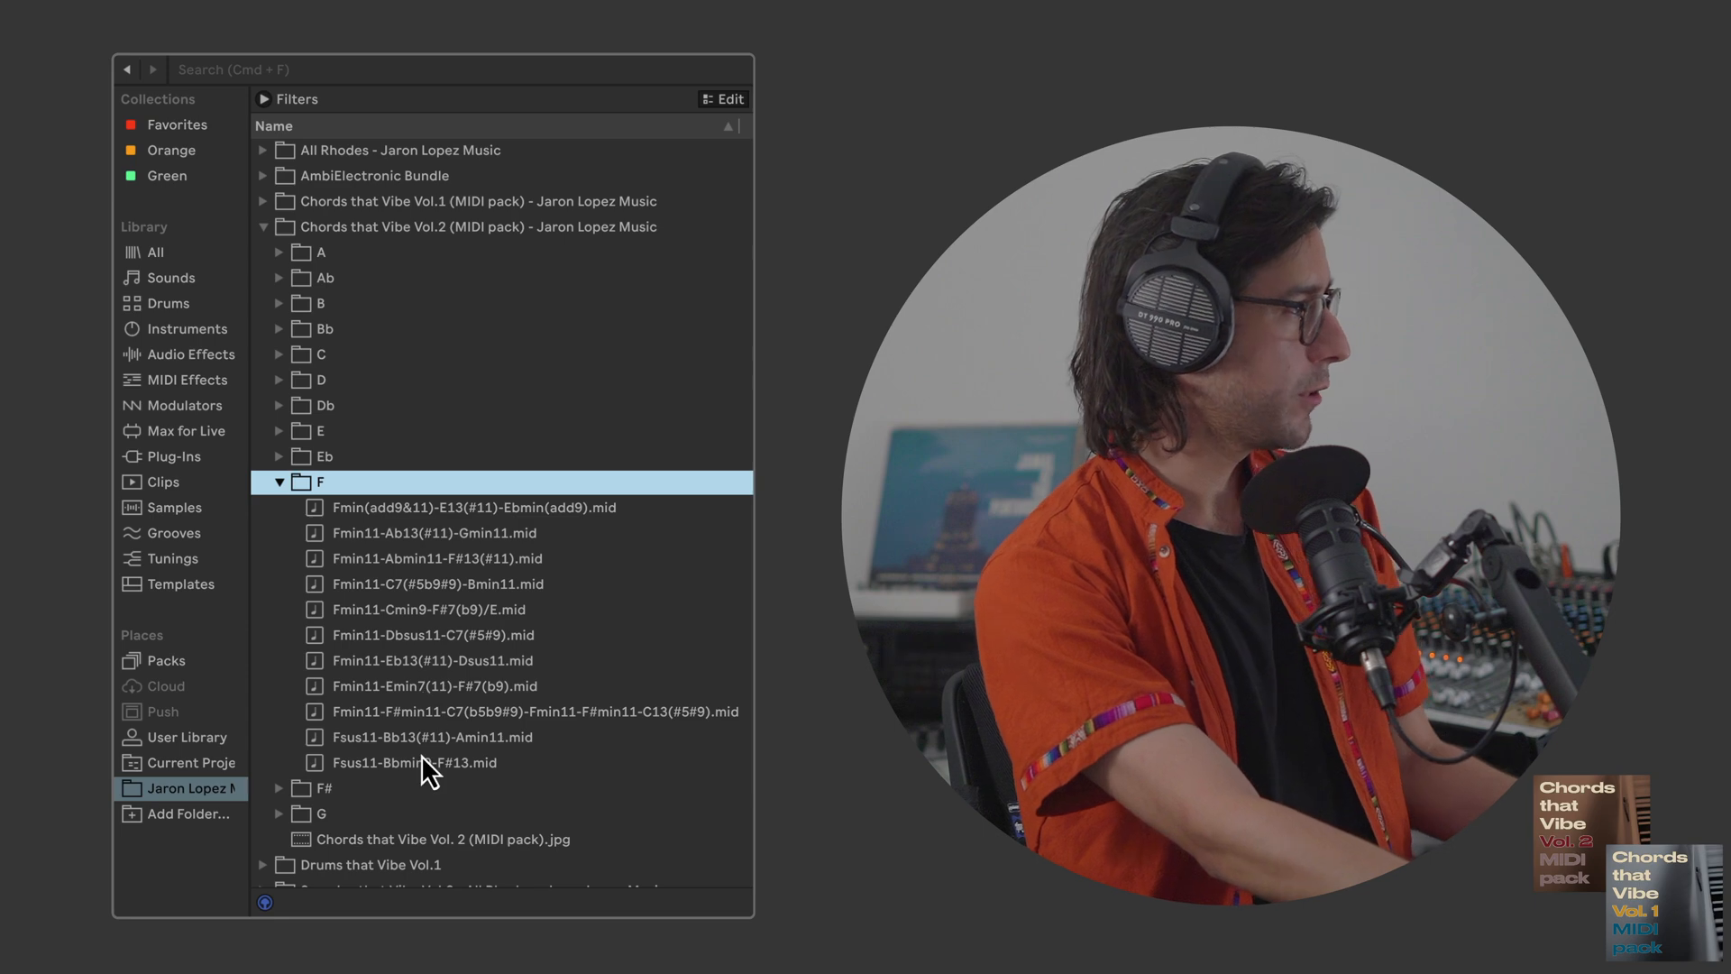
Load the chord clip Fmin11-Eb13(#11)-Dsus11.mid and chop the first chord's notes below the top voice into five equal parts
{"action": "left_click_drag", "start_coordinate": [397, 661], "coordinate": [678, 128]}
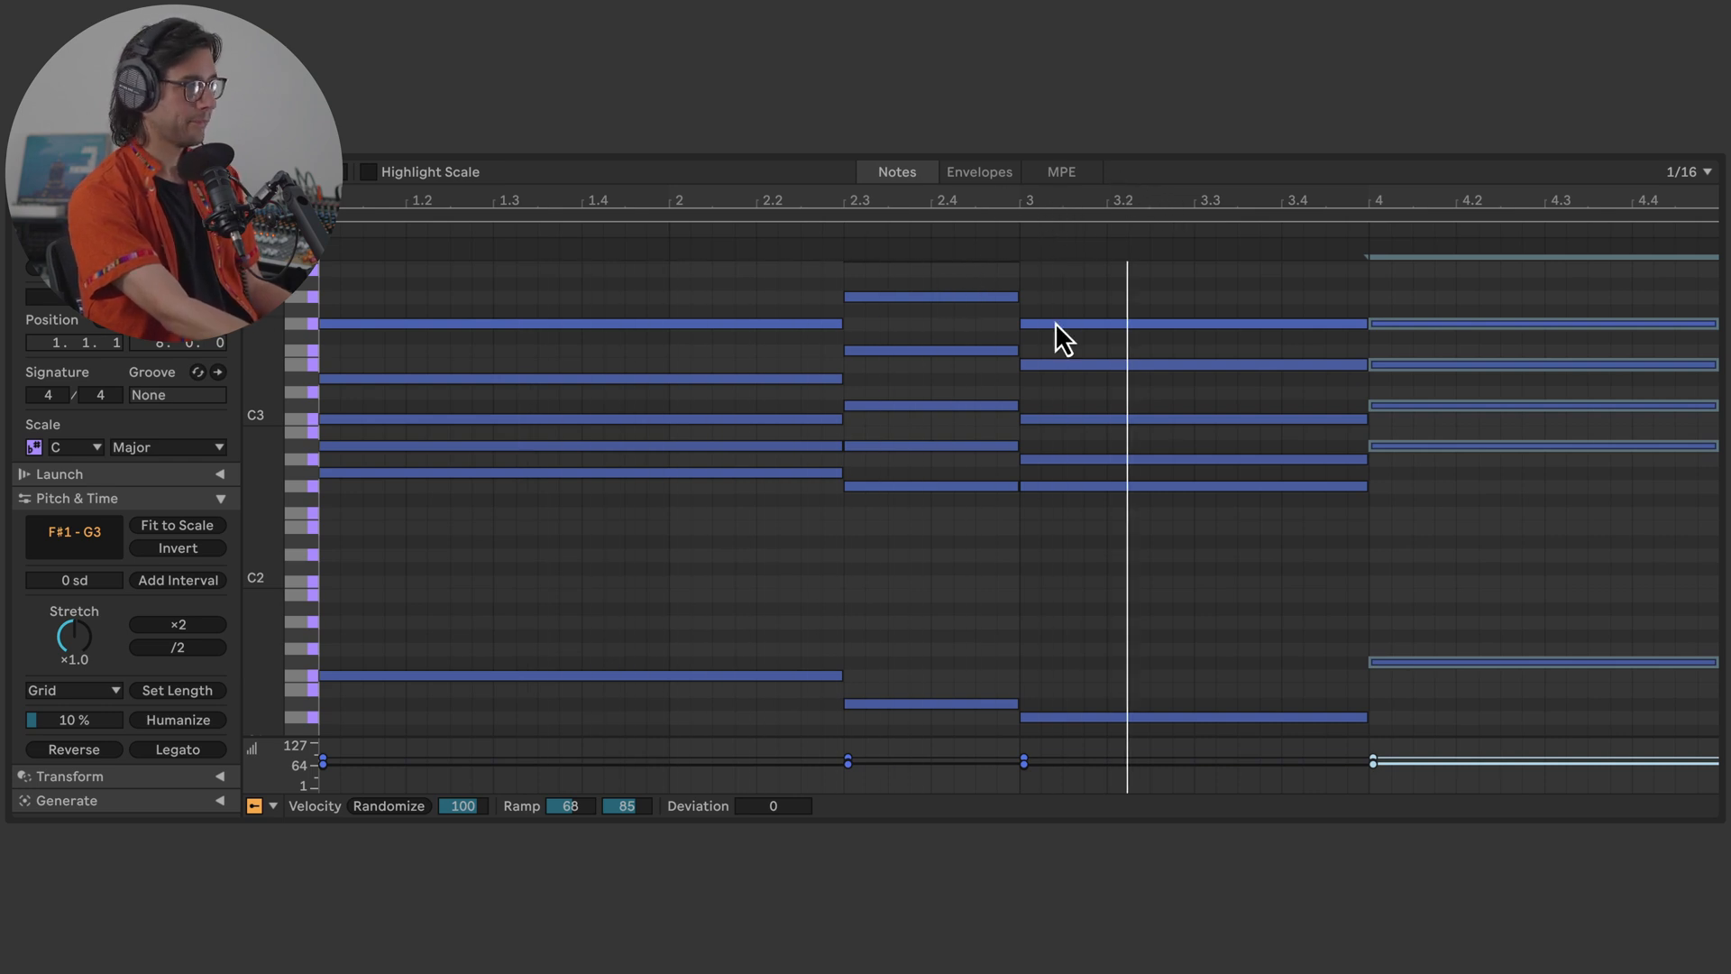
{"action": "left_click", "coordinate": [1171, 291]}
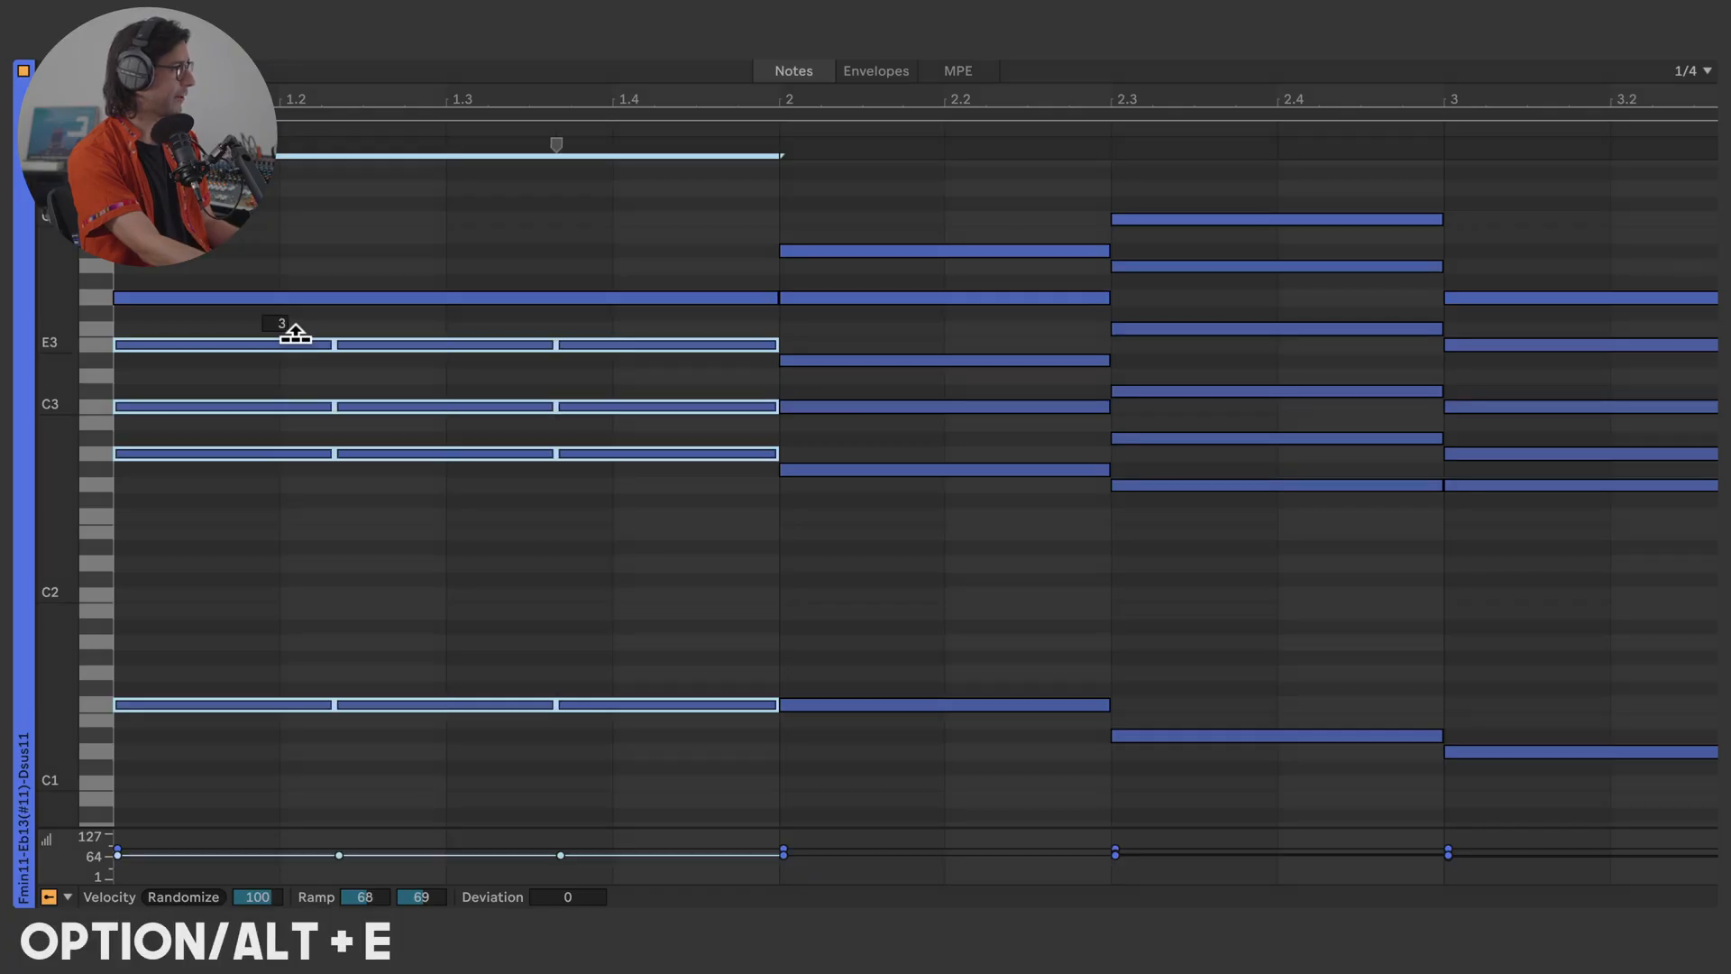
{"action": "left_click_drag", "start_coordinate": [295, 334], "coordinate": [290, 330]}
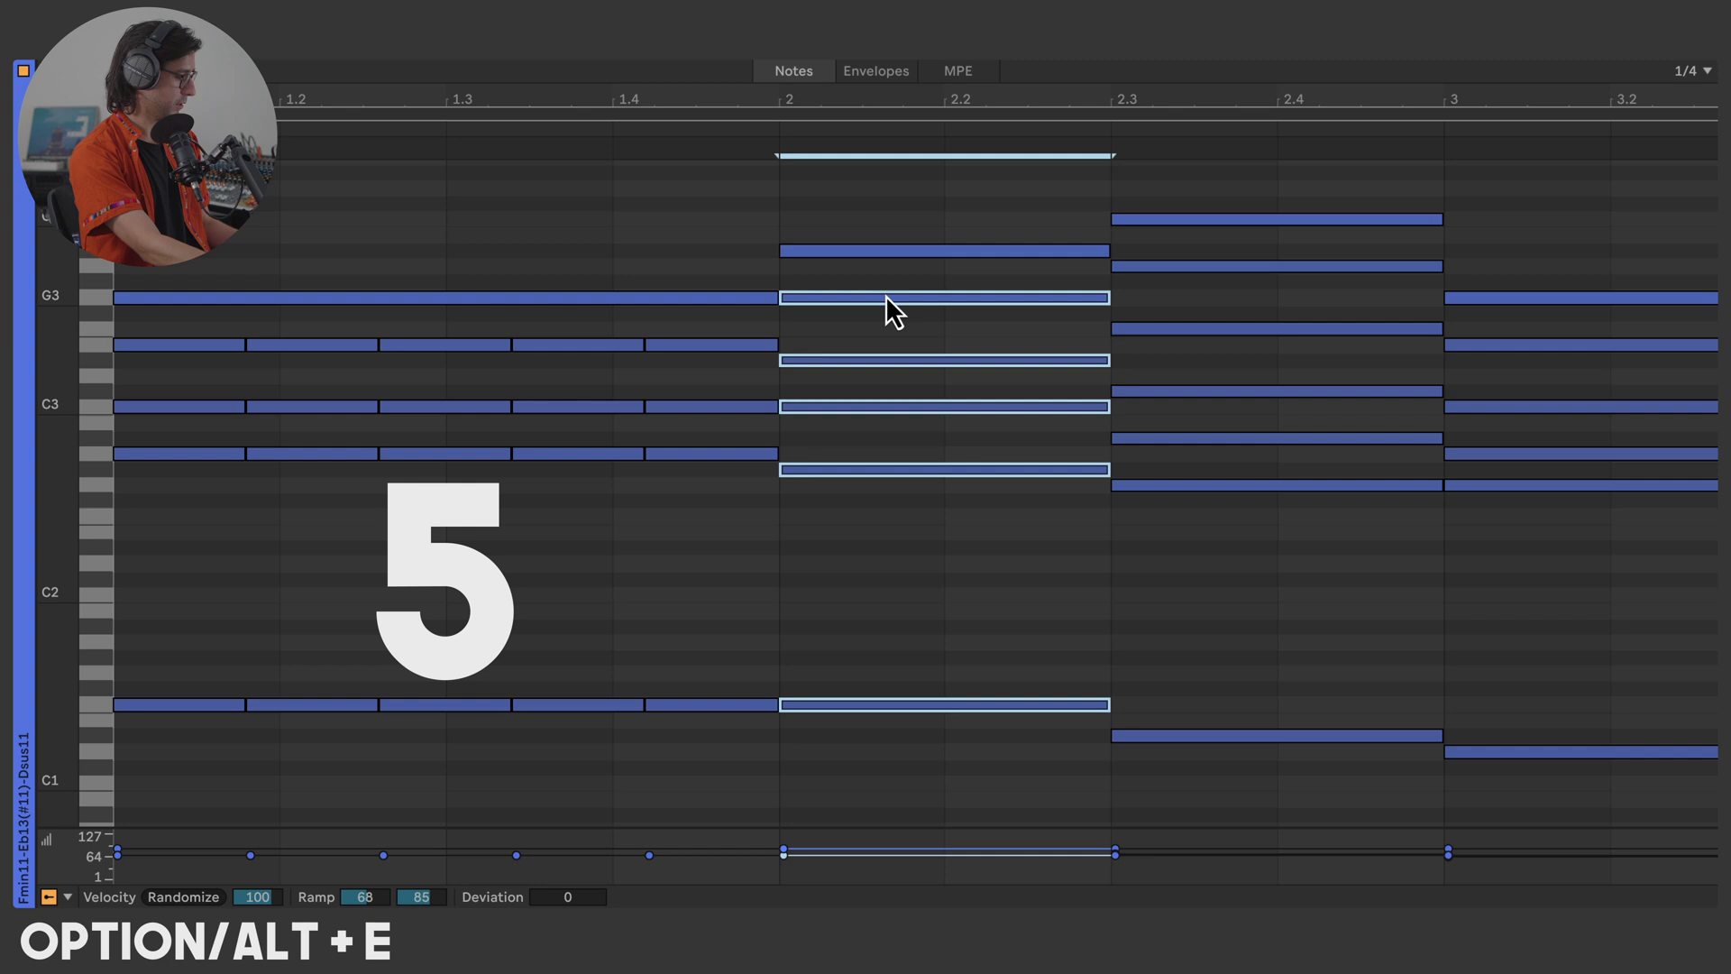
Chop the notes below the top voice of the chord at bar 2 into seven equal parts
{"action": "key", "text": "alt+e"}
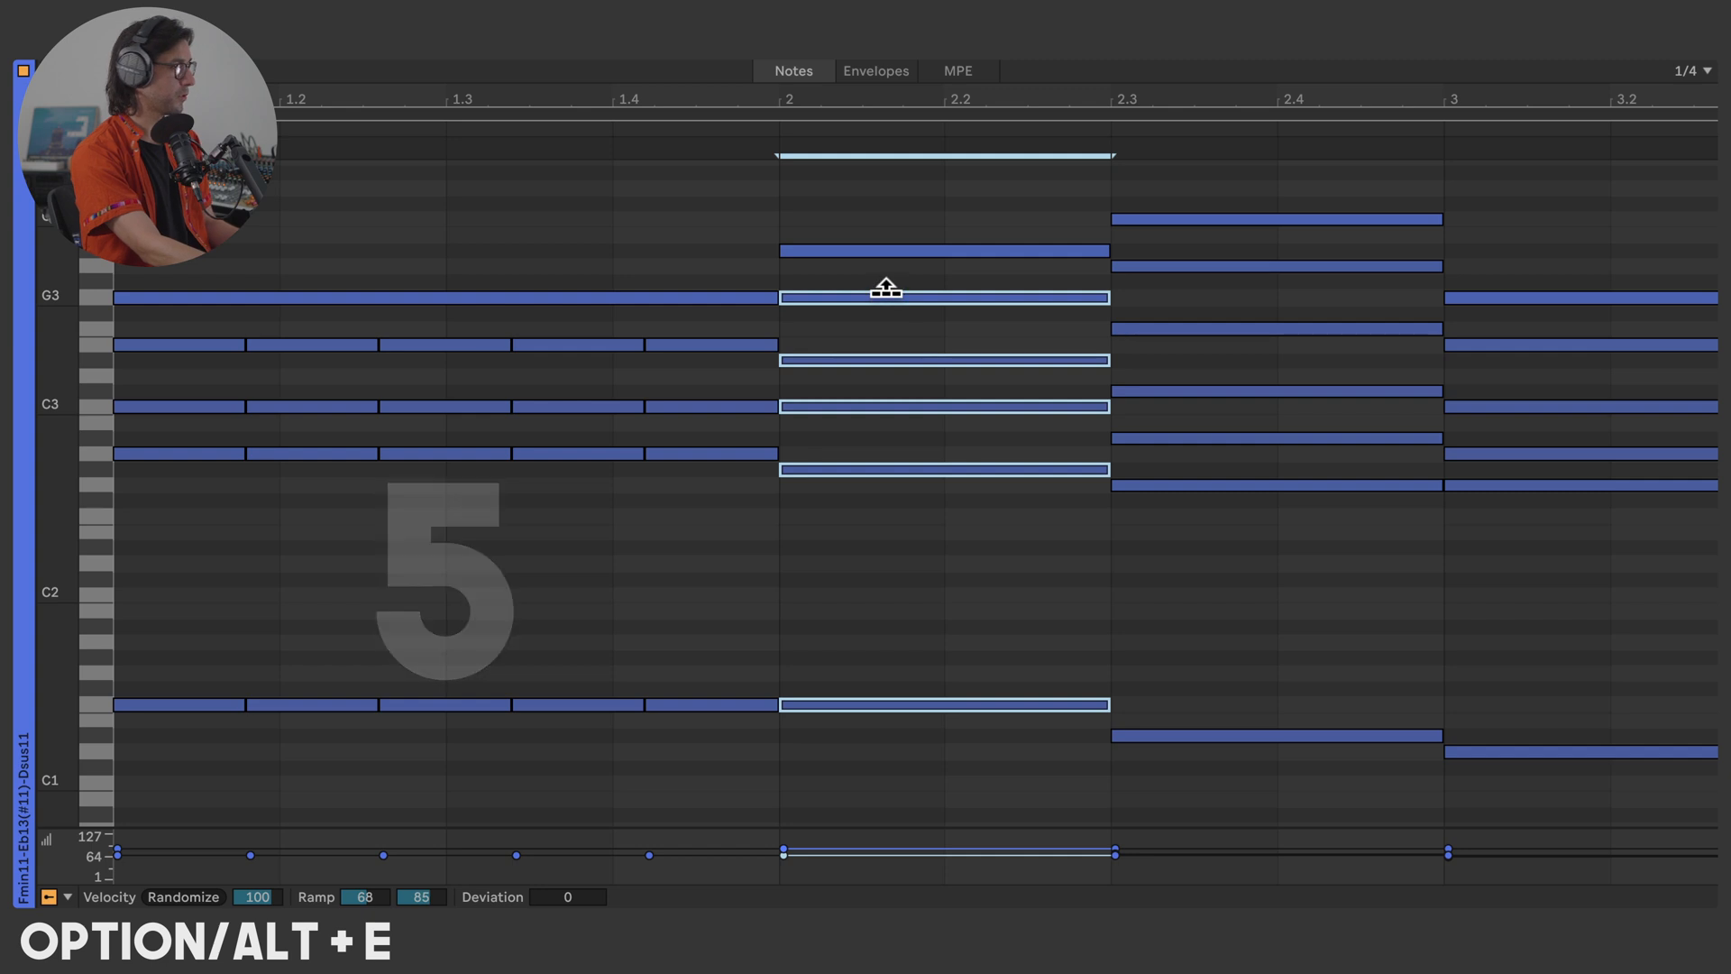
{"action": "left_click_drag", "start_coordinate": [885, 289], "coordinate": [881, 283]}
{"action": "key", "text": "Right"}
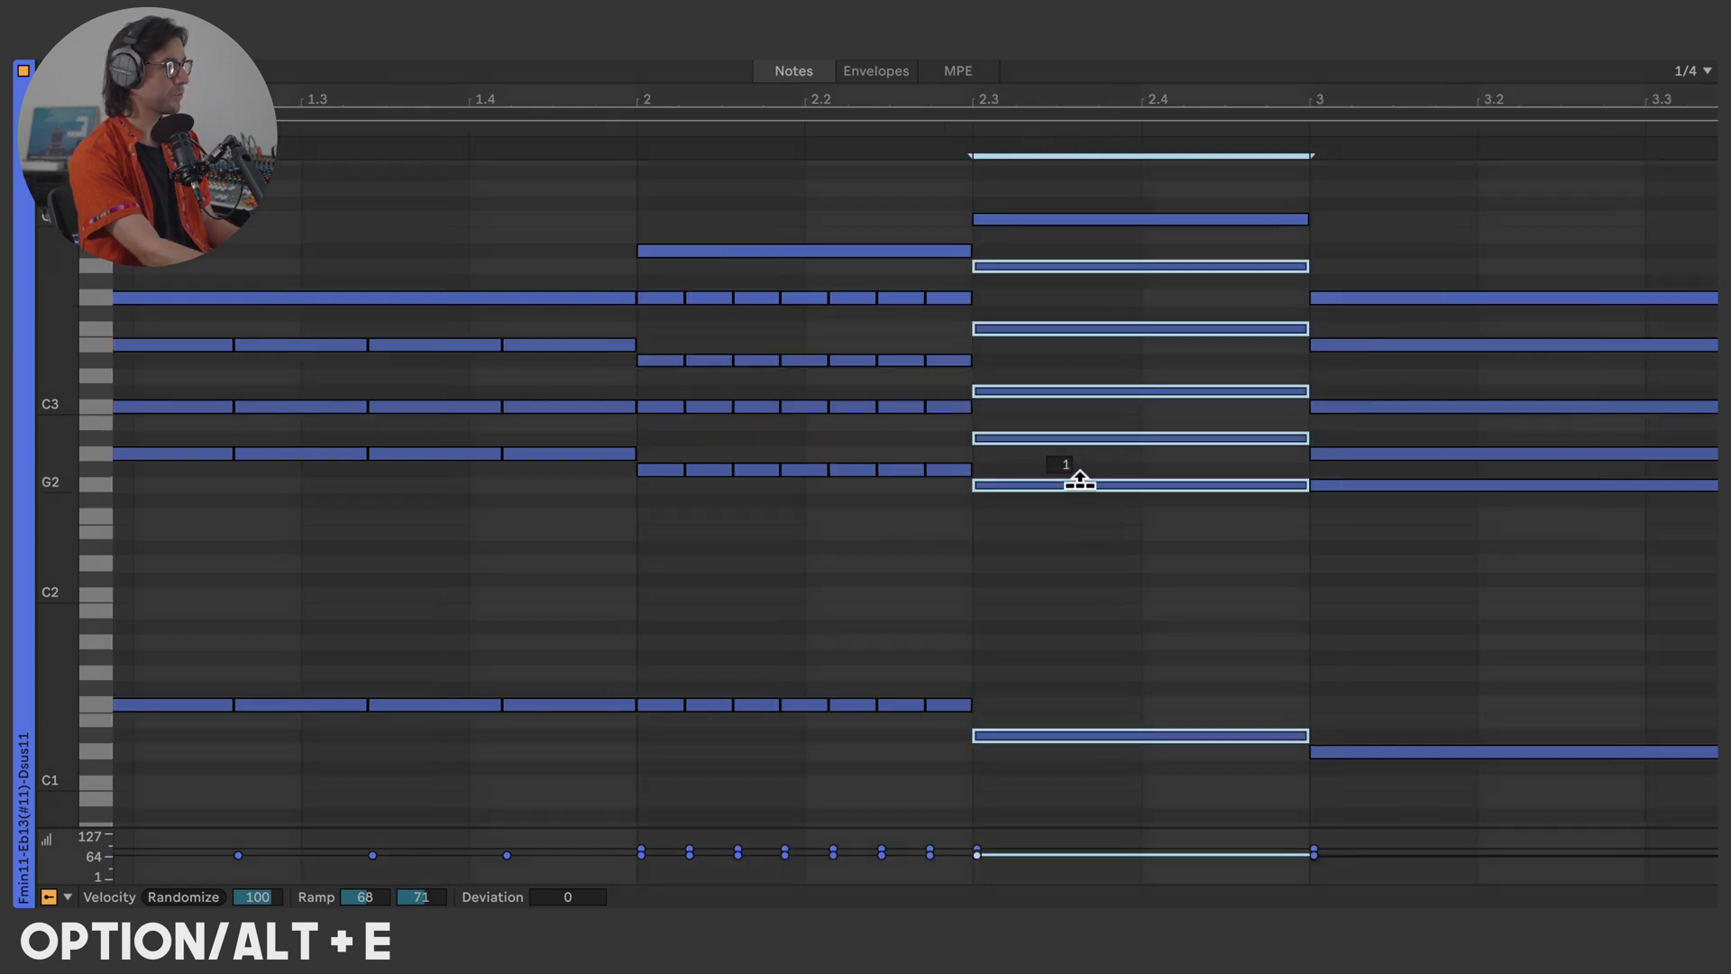
Chop the notes below the top voice into three parts in the chord at 2.3 and six parts in the chord at bar 3
{"action": "left_click_drag", "start_coordinate": [1079, 481], "coordinate": [1079, 480]}
{"action": "key", "text": "Right"}
{"action": "left_click_drag", "start_coordinate": [940, 745], "coordinate": [943, 747]}
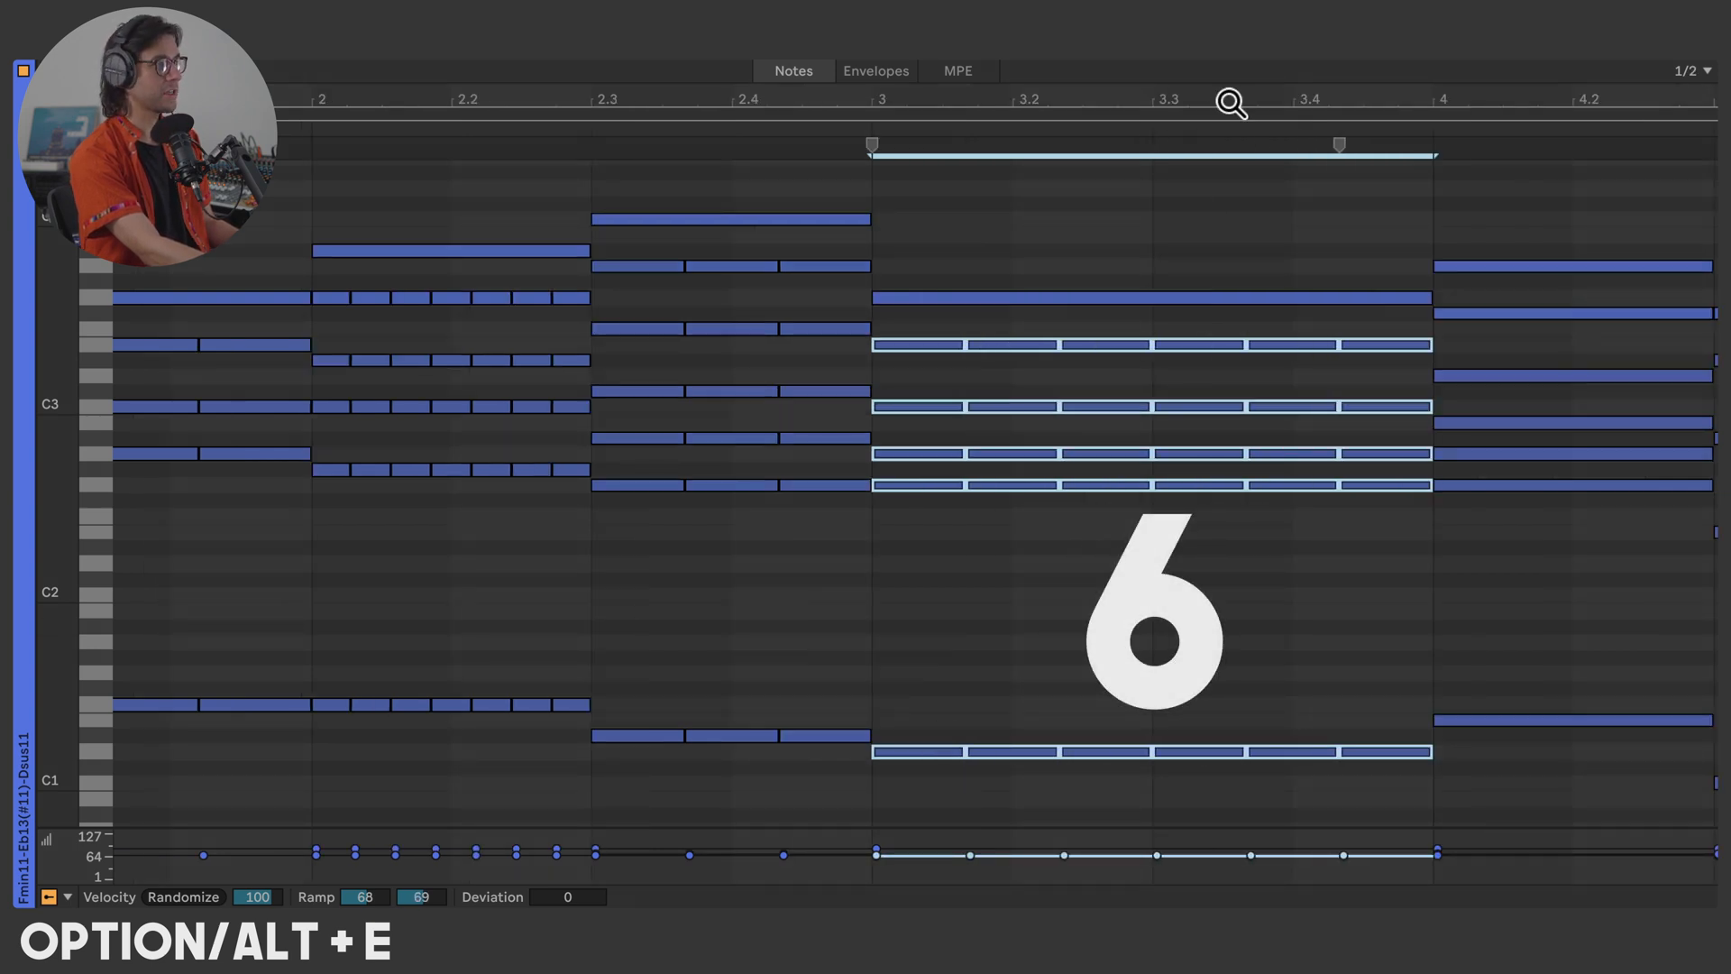
Chop the notes below the top voice of the chord at bar 4 into four equal parts
{"action": "left_click_drag", "start_coordinate": [1232, 102], "coordinate": [965, 108]}
{"action": "left_click_drag", "start_coordinate": [1306, 290], "coordinate": [1343, 753]}
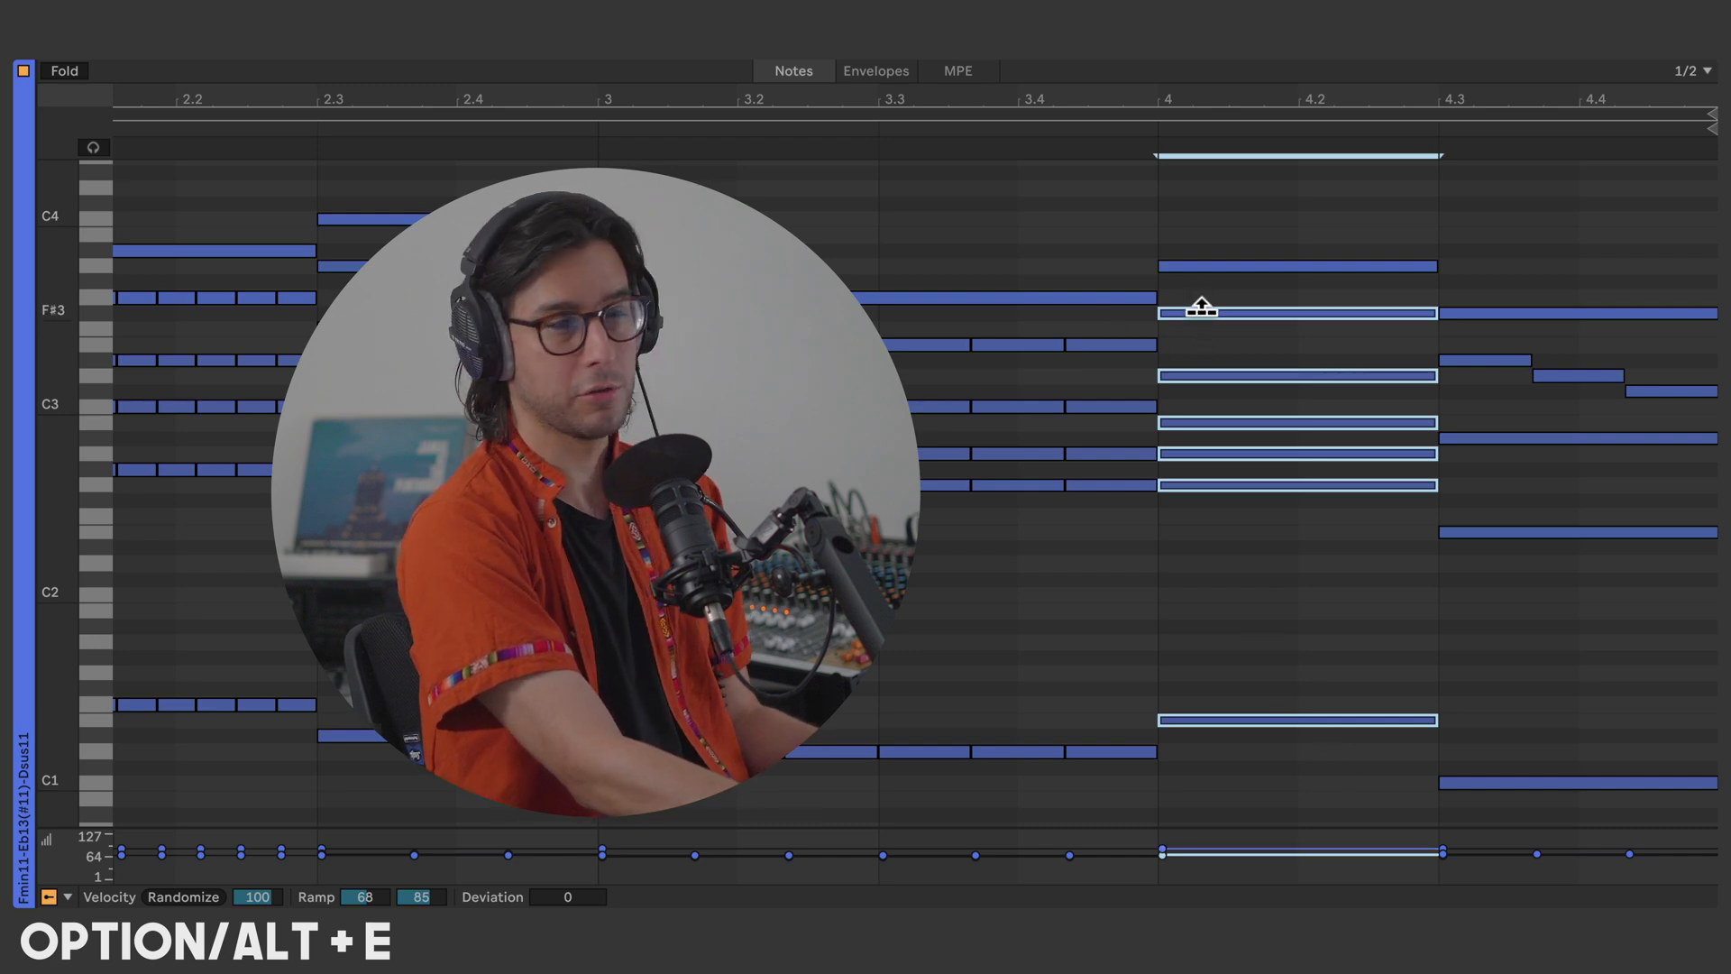
{"action": "key", "text": "alt+e"}
{"action": "key", "text": "alt+e"}
{"action": "key", "text": "alt+e"}
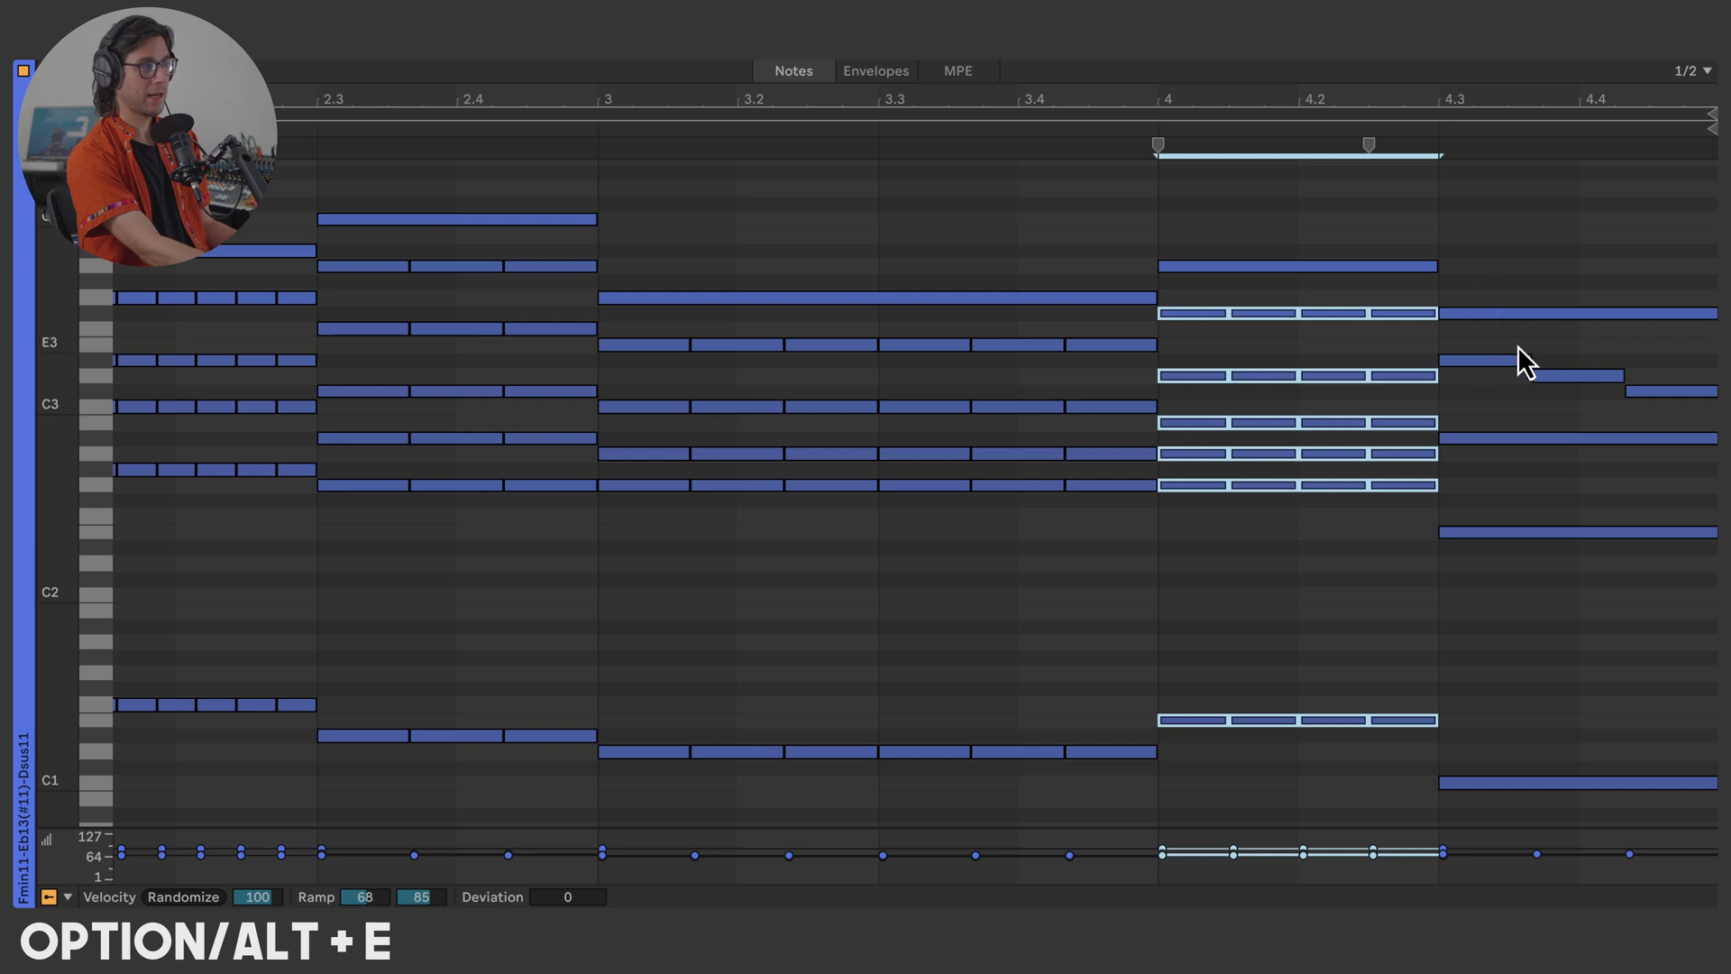
Chop the three lowest notes of the final chord at 4.3 into three equal parts
{"action": "left_click_drag", "start_coordinate": [1497, 410], "coordinate": [1539, 784]}
{"action": "key", "text": "alt+e"}
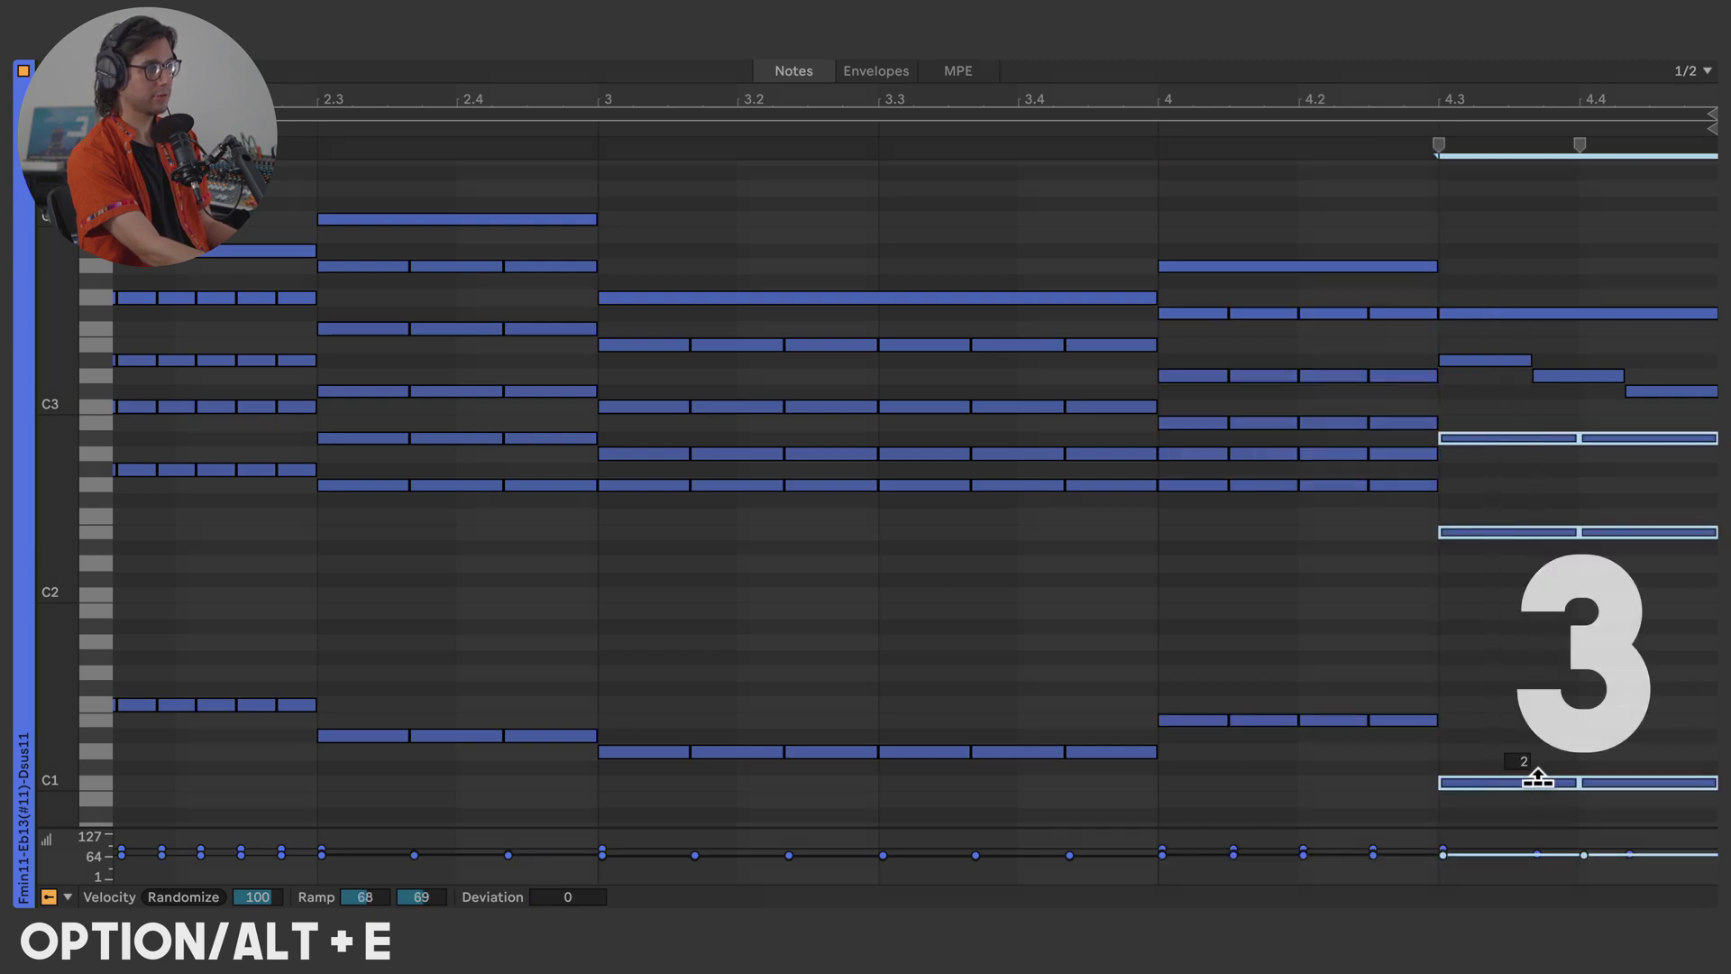
{"action": "key", "text": "alt+e"}
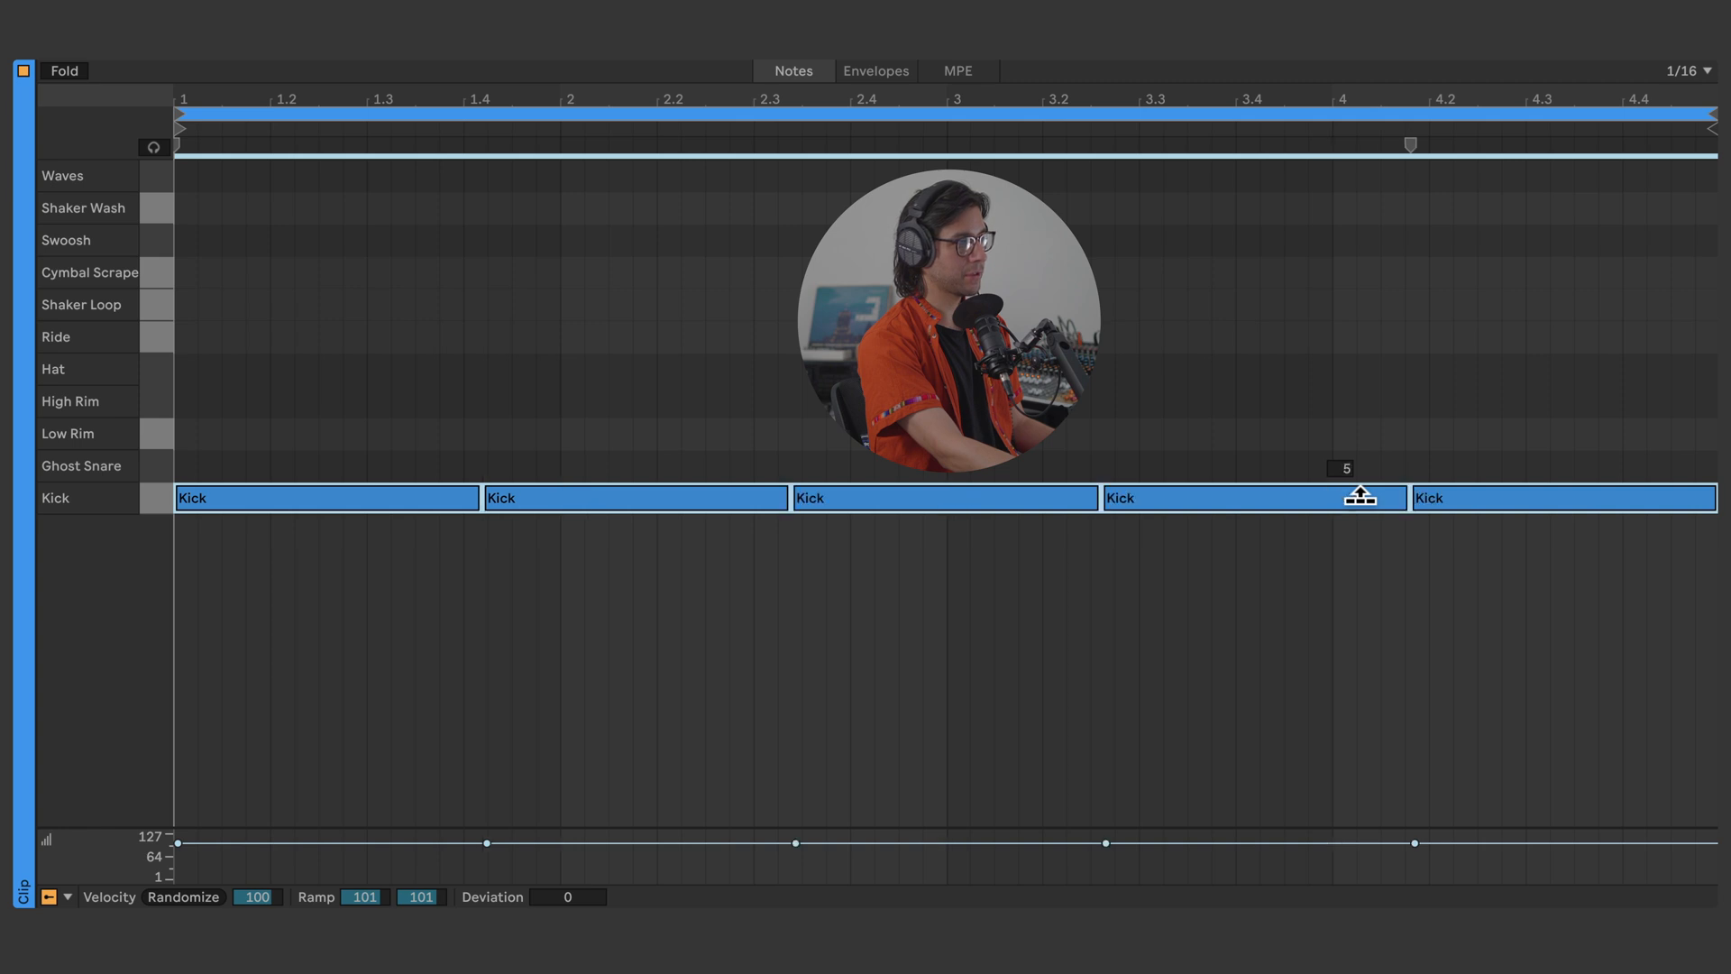
Chop the four-bar Kick note into 16 equal quarter-note hits and play the drum clip
{"action": "left_click_drag", "start_coordinate": [1359, 494], "coordinate": [1360, 494]}
{"action": "key", "text": "space"}
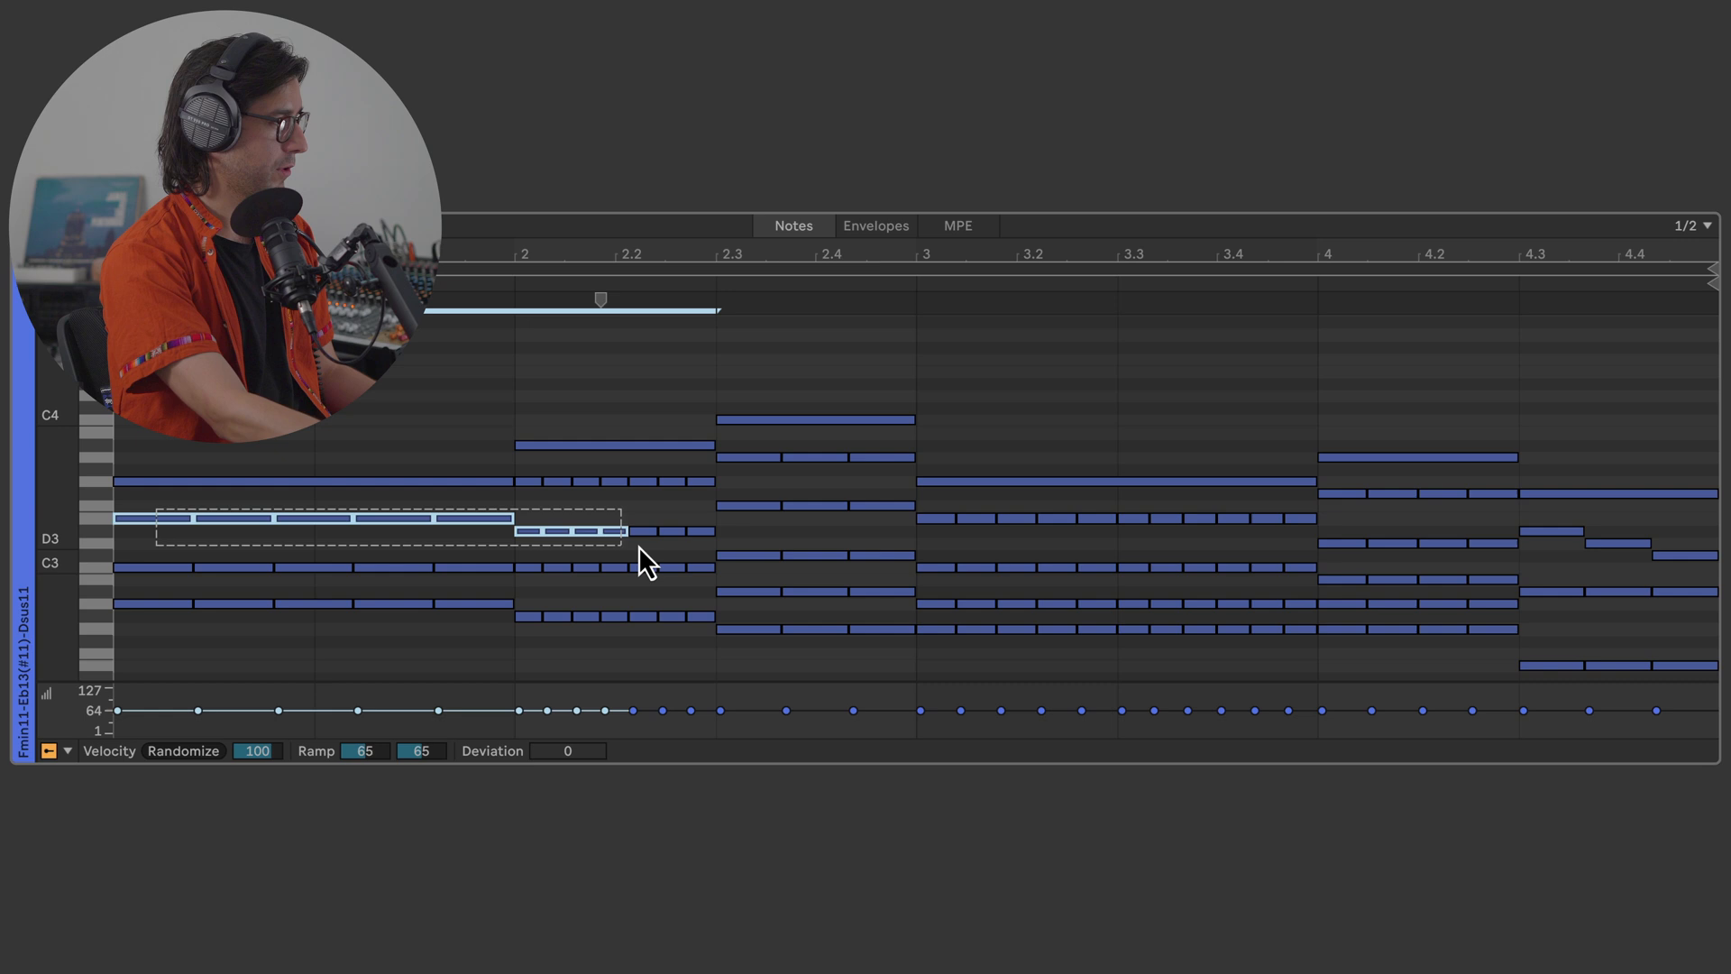
Copy the chopped inner-voice rhythm of the chord clip to the Hat row, and chop the bar 1 hats in two and the last hats before bar 3
{"action": "left_click_drag", "start_coordinate": [639, 544], "coordinate": [1668, 564]}
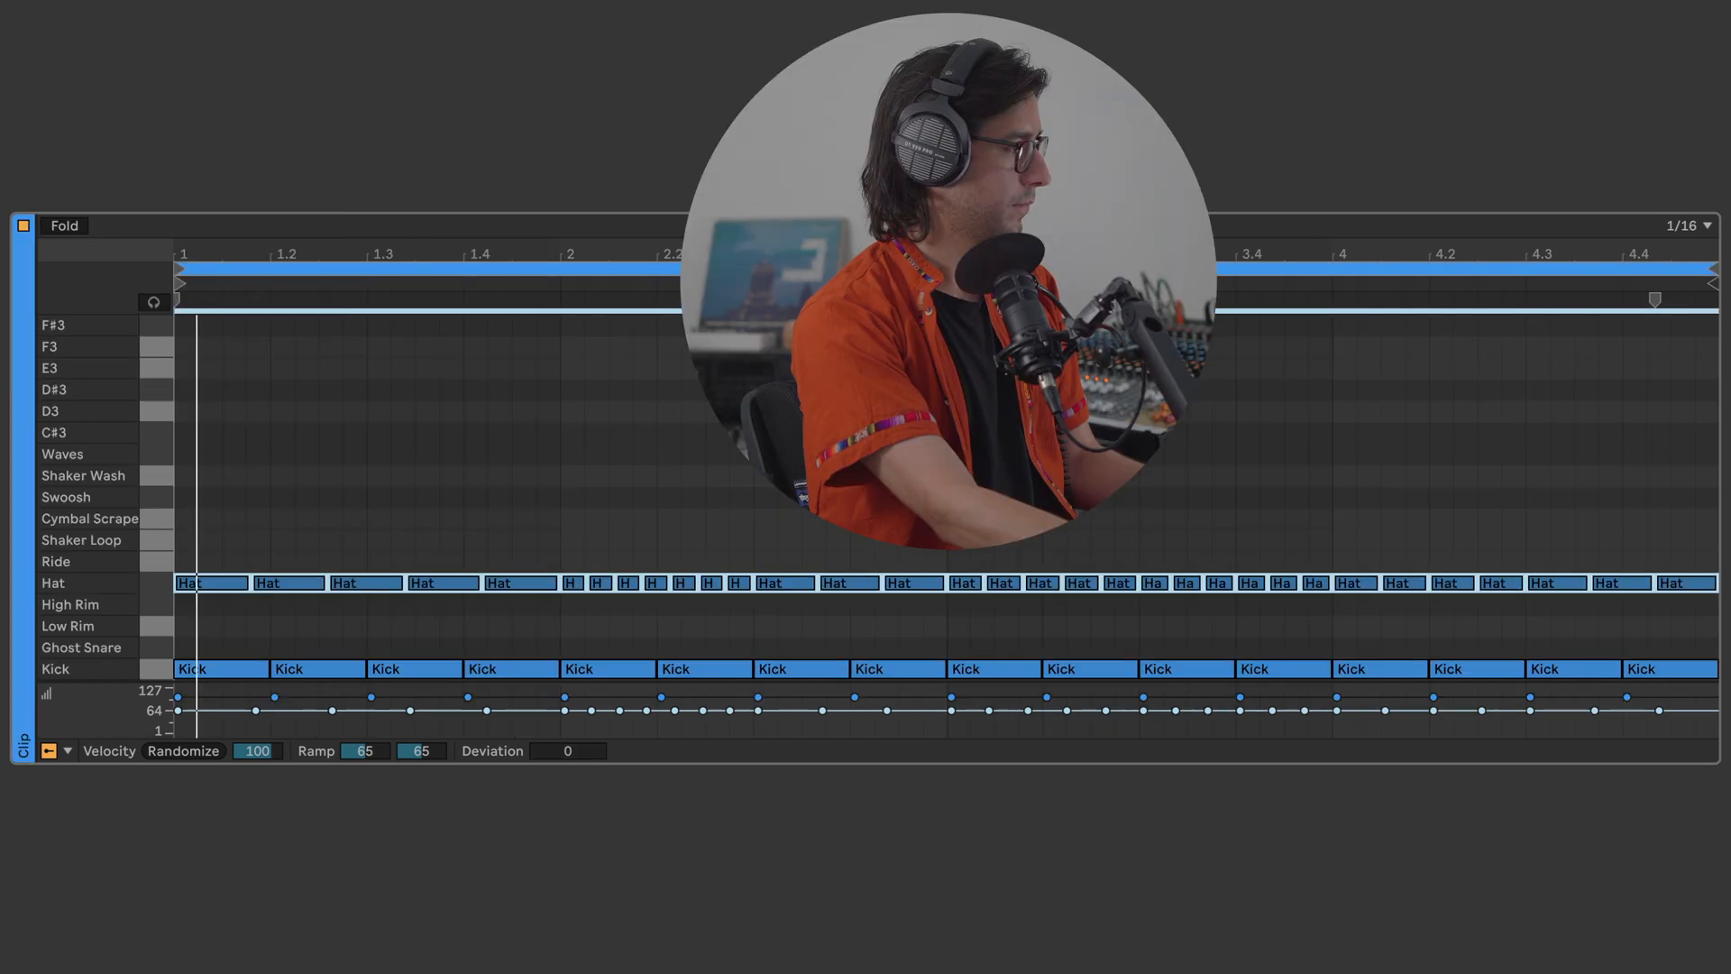
{"action": "left_click", "coordinate": [560, 488]}
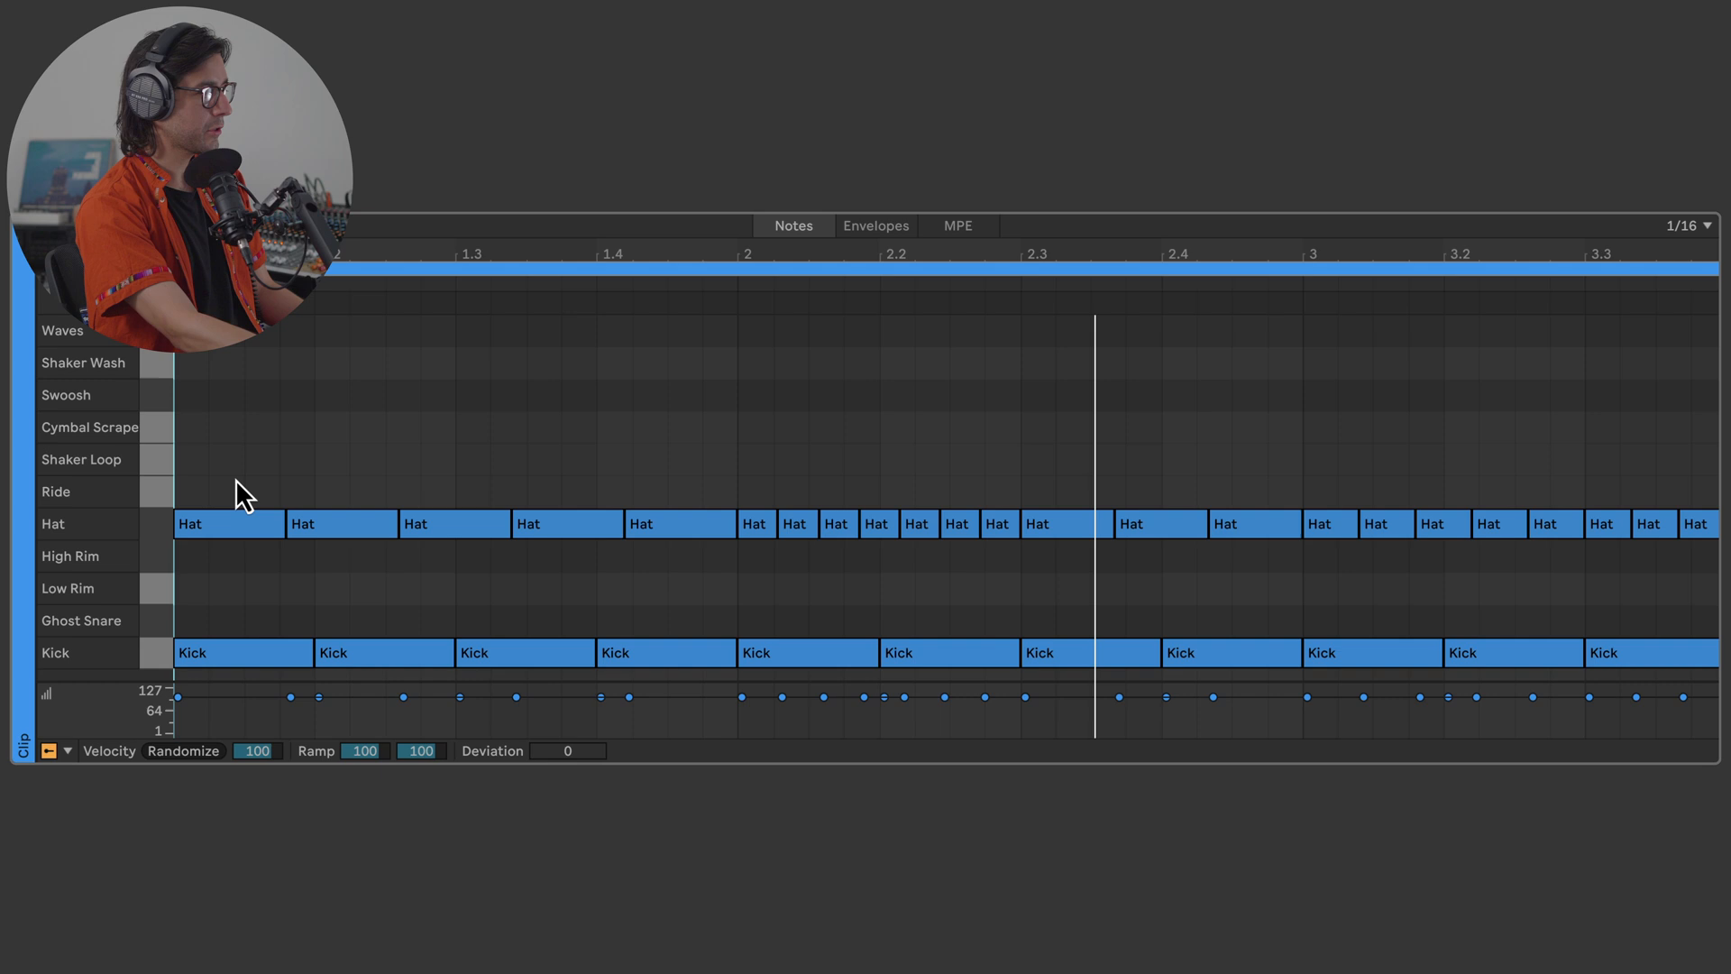
{"action": "left_click_drag", "start_coordinate": [235, 479], "coordinate": [593, 555]}
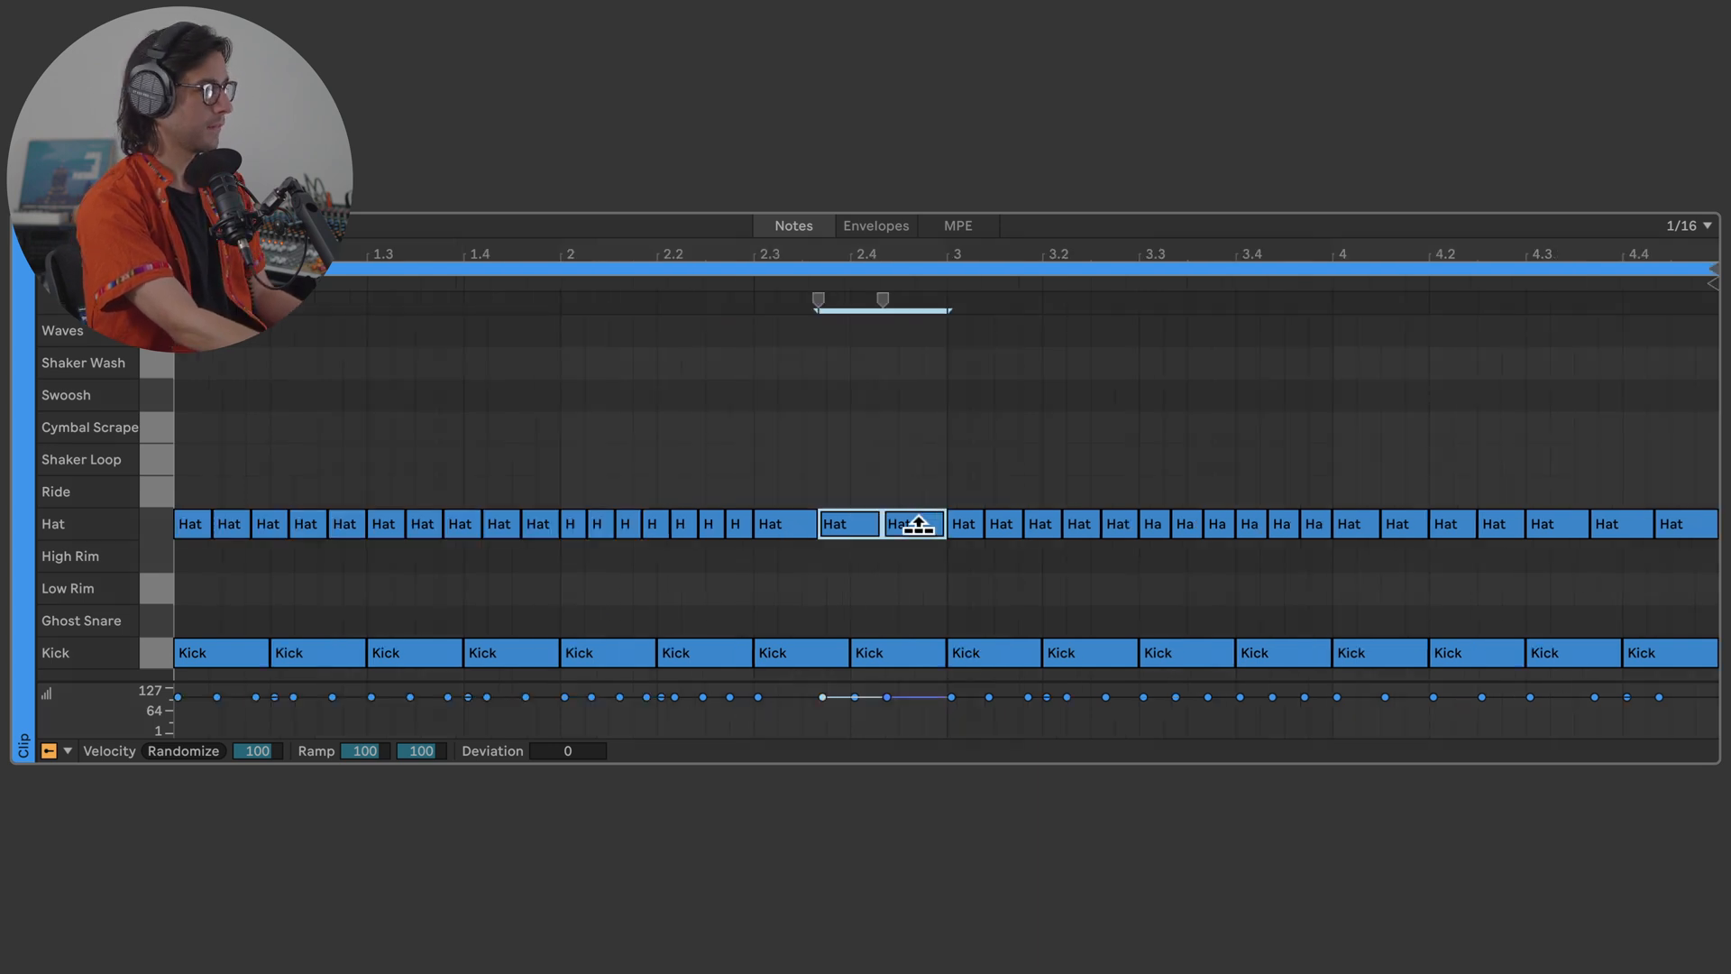
{"action": "left_click_drag", "start_coordinate": [912, 522], "coordinate": [917, 521]}
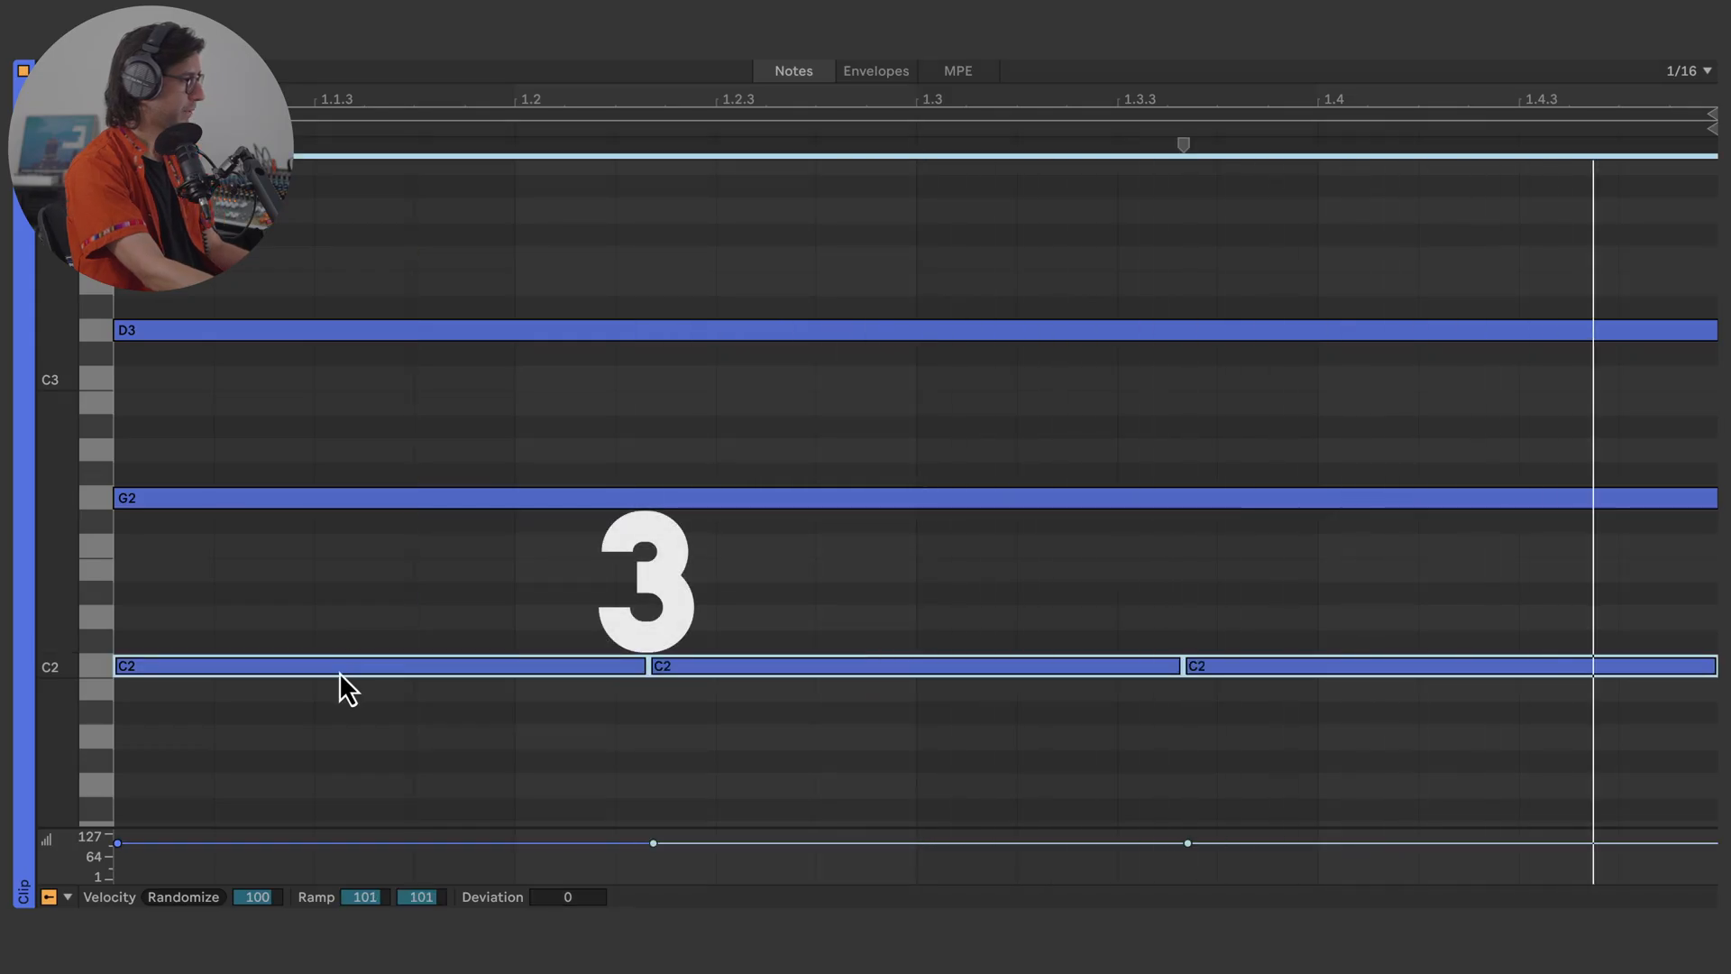
Chop the one-bar G2 note into five equal parts and the D3 note into seven equal parts
{"action": "left_click", "coordinate": [471, 576]}
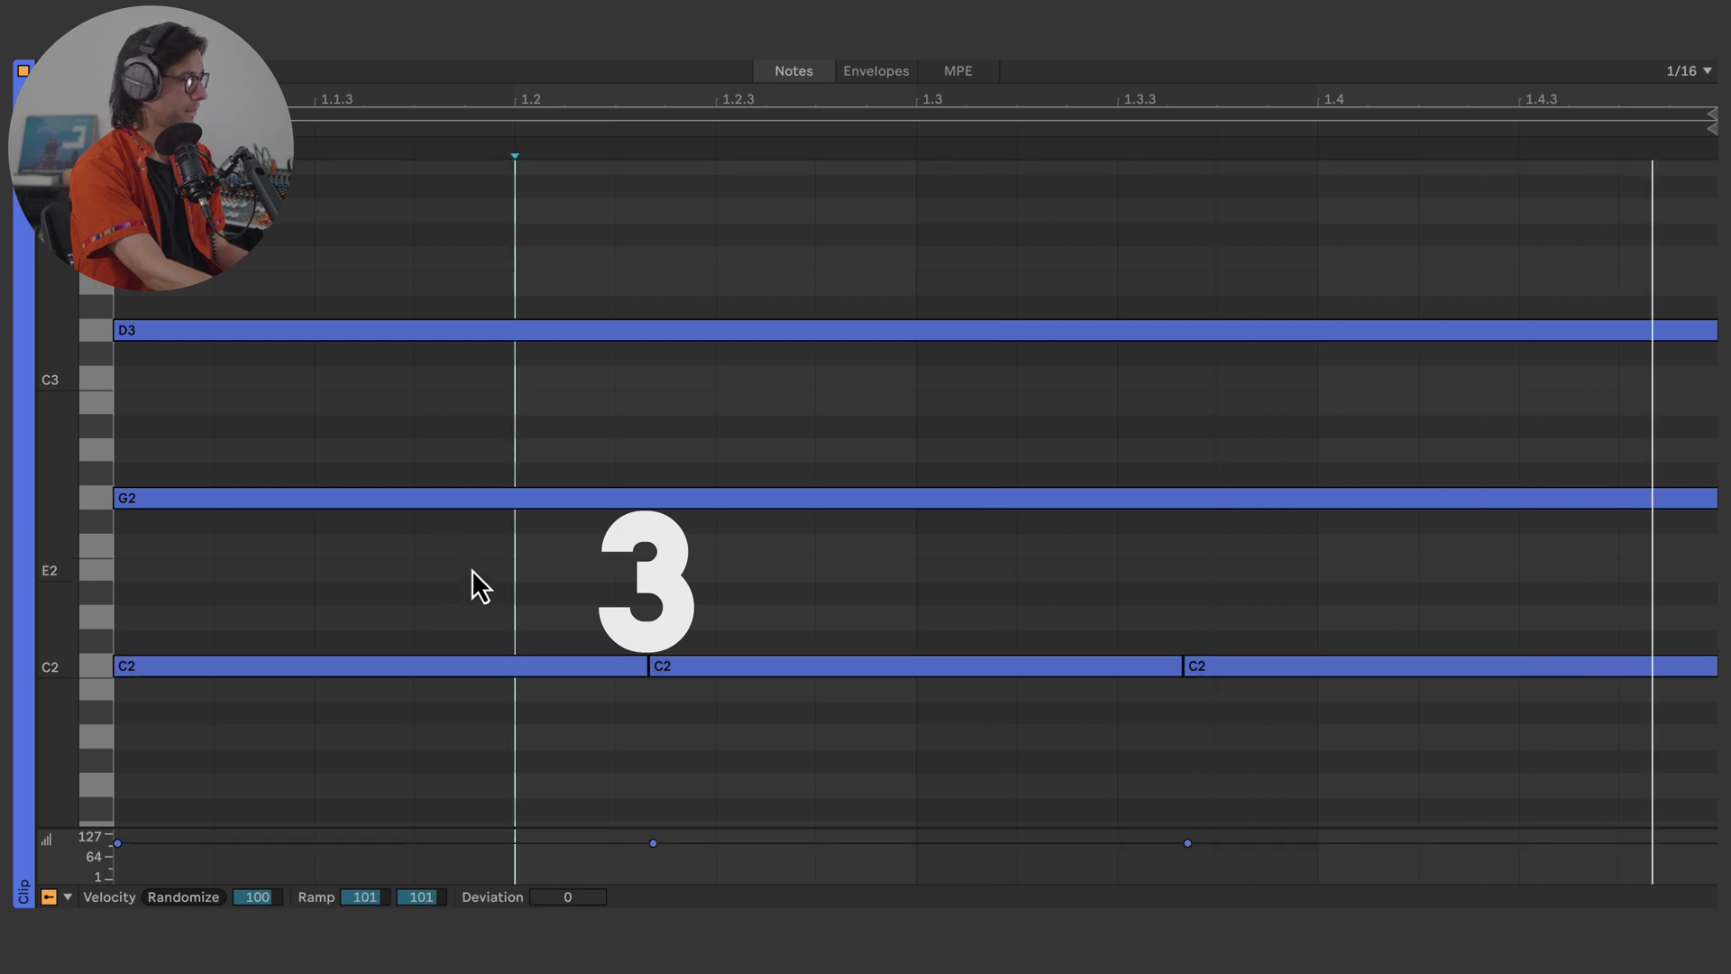
{"action": "left_click", "coordinate": [411, 498]}
{"action": "left_click_drag", "start_coordinate": [423, 501], "coordinate": [423, 501]}
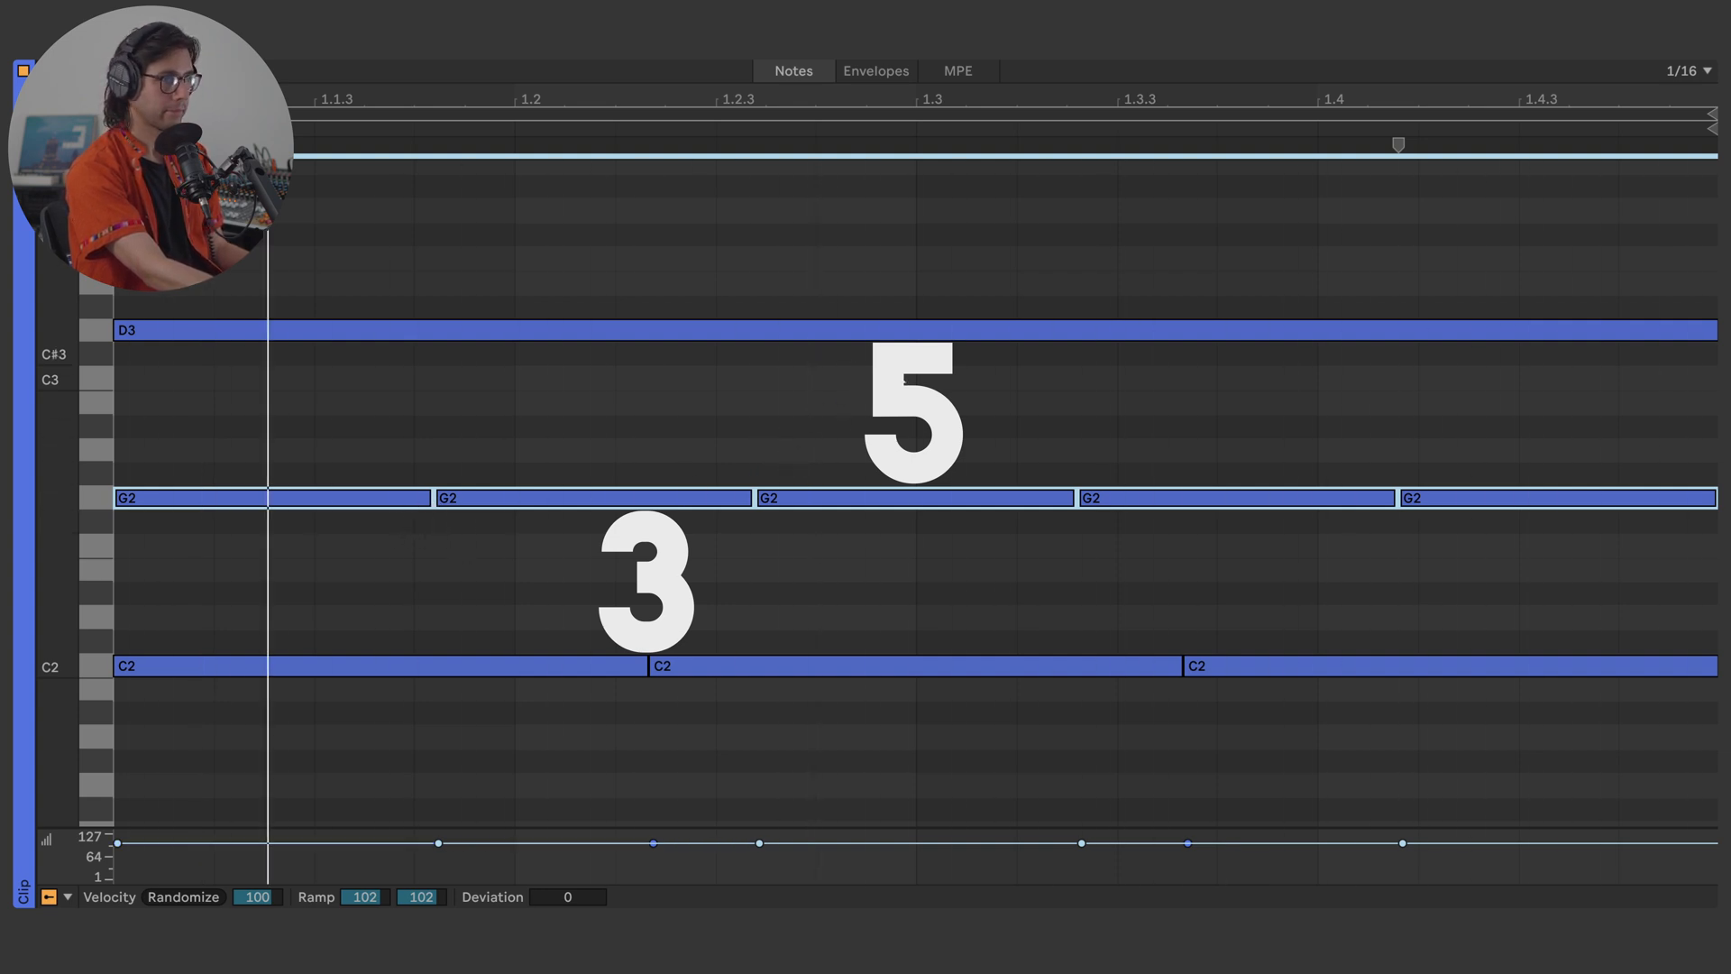
{"action": "left_click", "coordinate": [815, 333]}
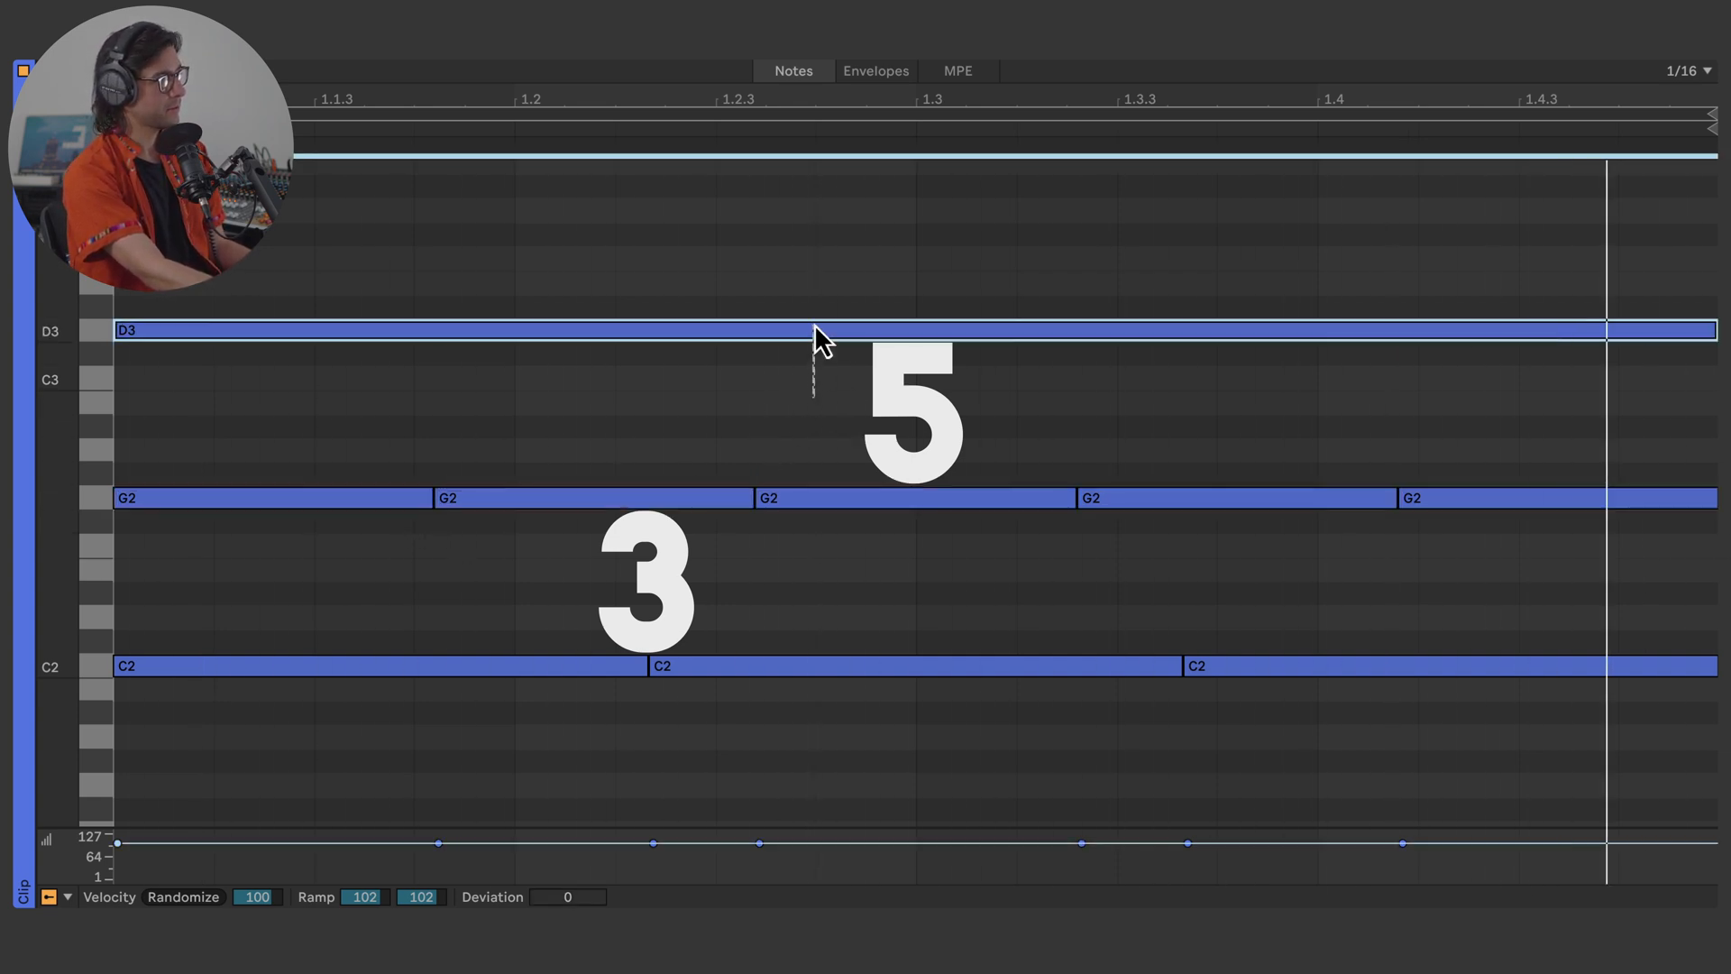
{"action": "left_click_drag", "start_coordinate": [815, 333], "coordinate": [834, 320]}
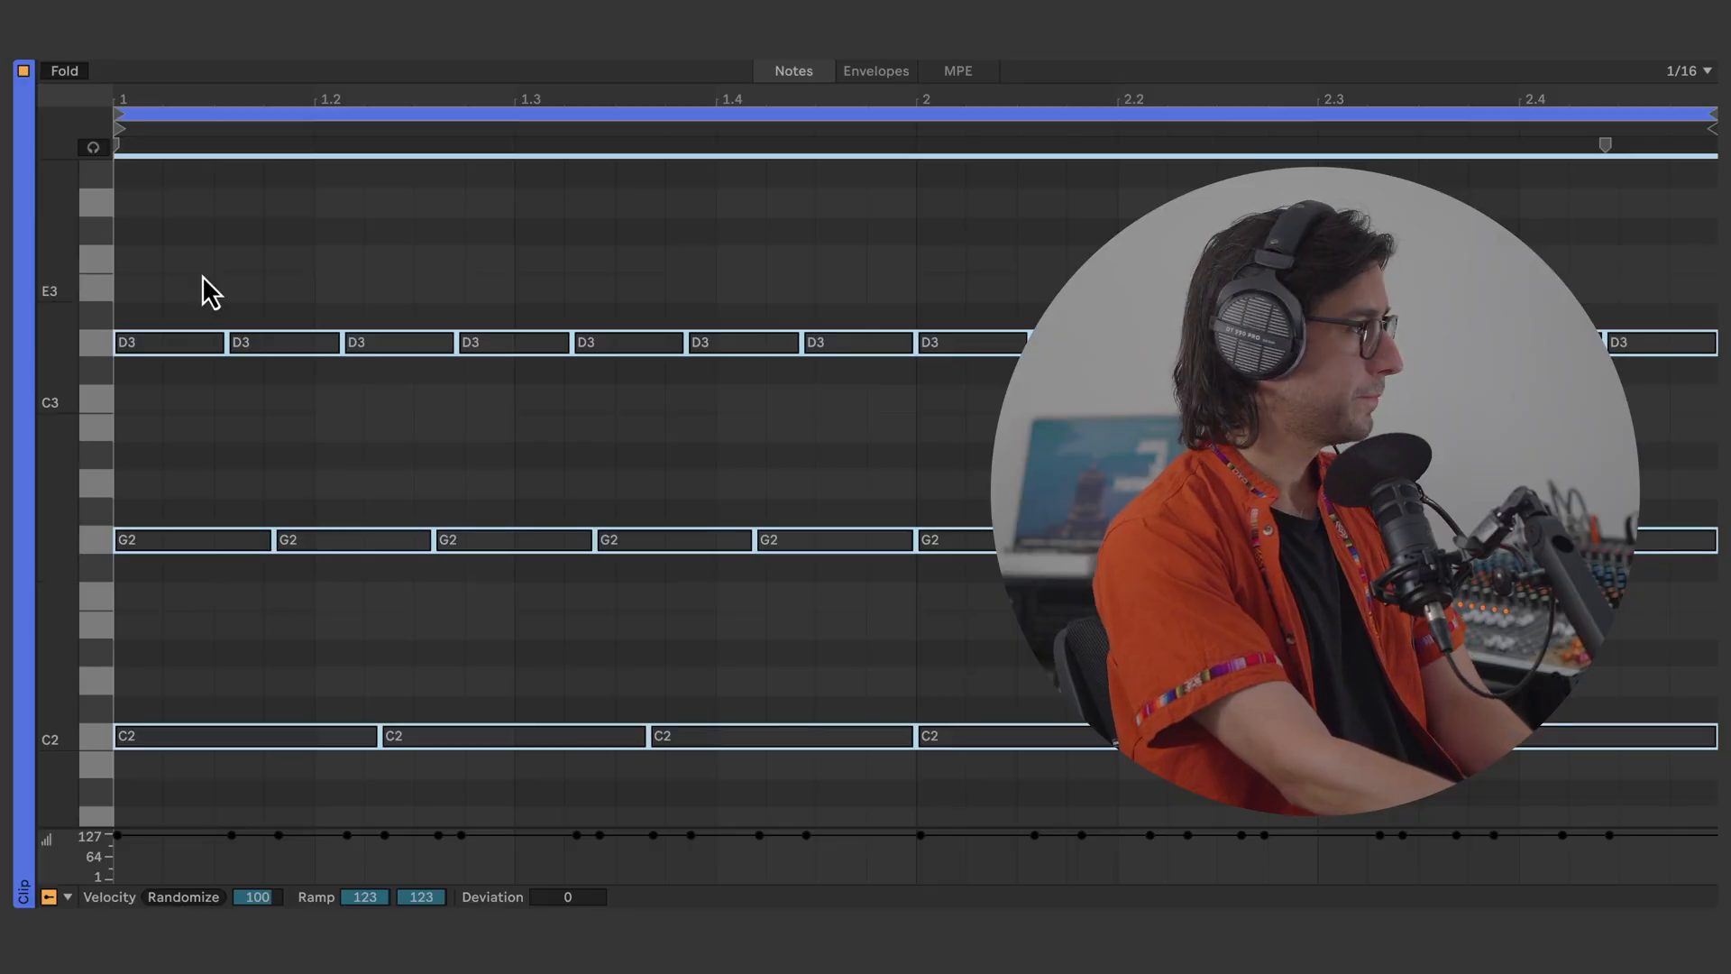
Play the clip with its deactivated notes and activate the second D3, G2 and C2 notes
{"action": "left_click_drag", "start_coordinate": [205, 290], "coordinate": [178, 764]}
{"action": "key", "text": "space"}
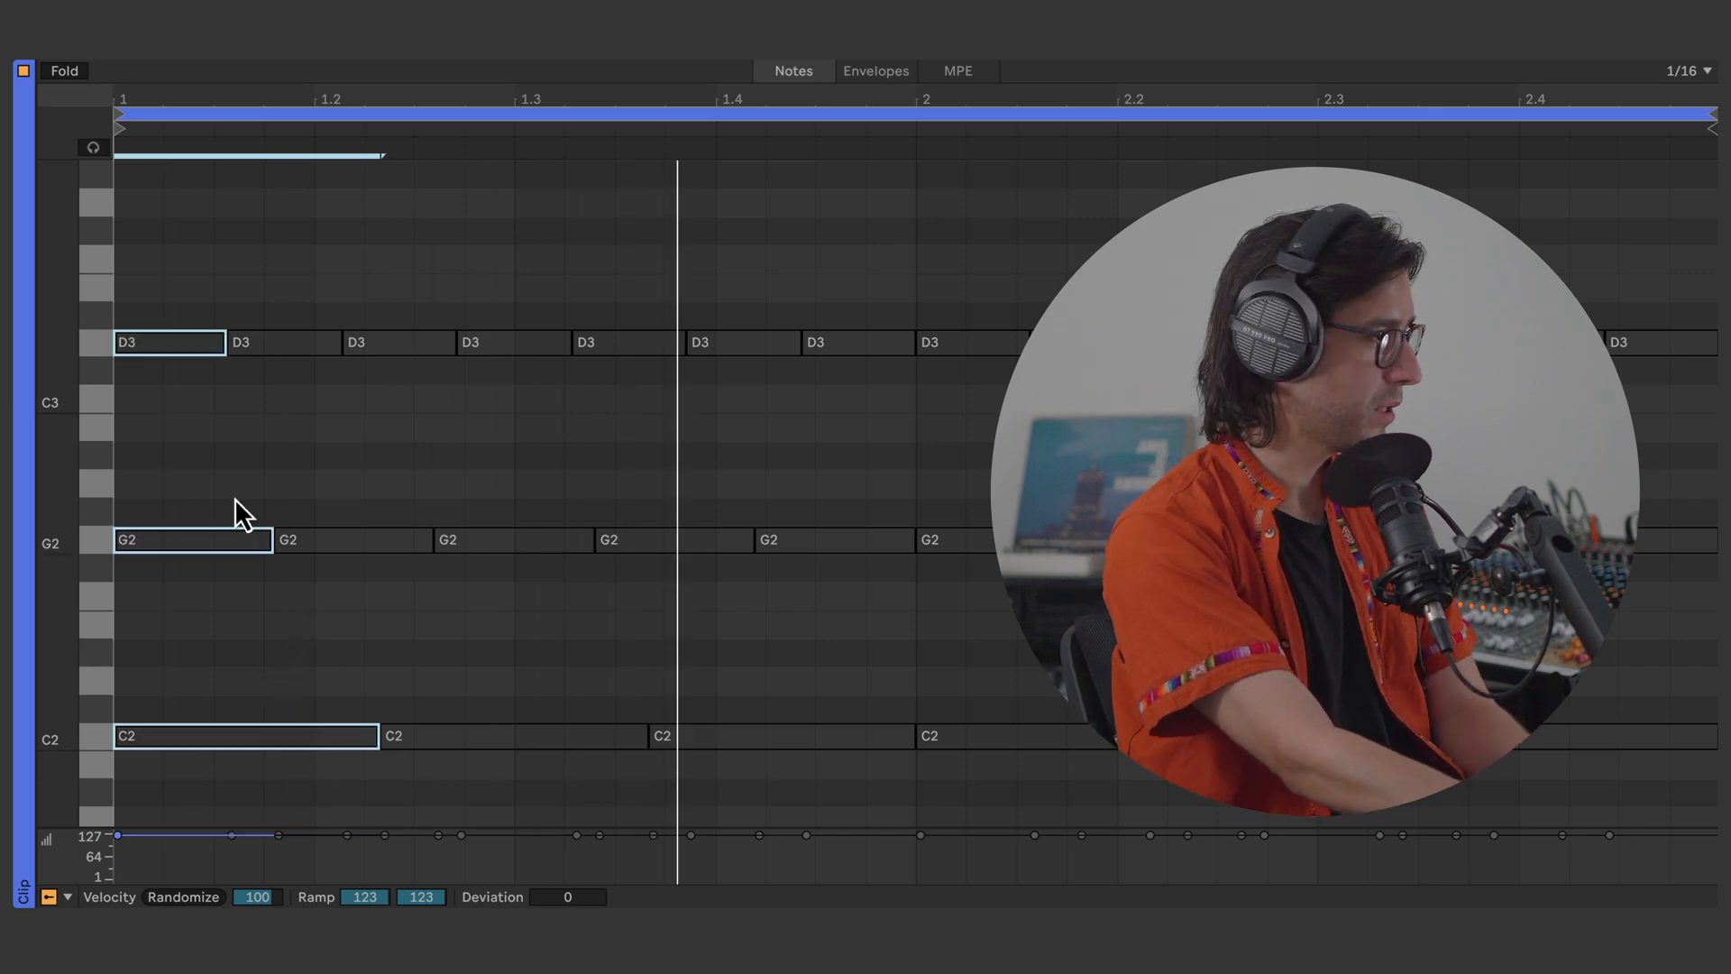
{"action": "left_click", "coordinate": [284, 343]}
{"action": "key", "text": "0"}
{"action": "left_click_drag", "start_coordinate": [437, 669], "coordinate": [534, 797]}
{"action": "key", "text": "0"}
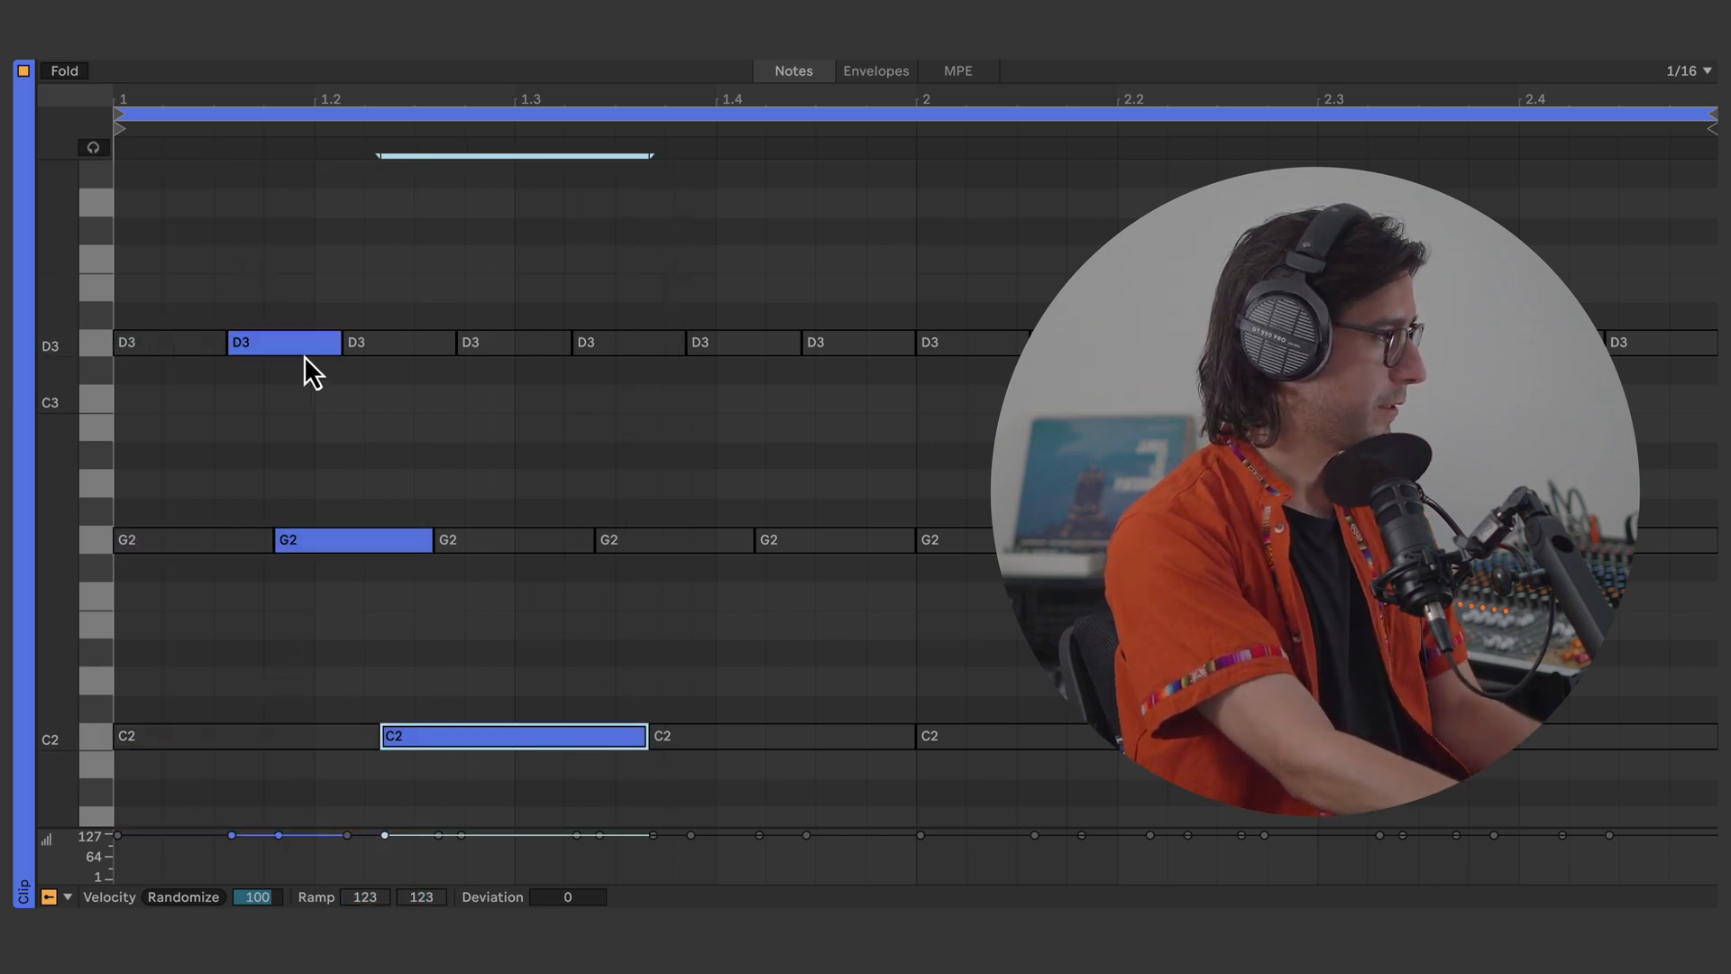
Toggle the activation of the first D3, G2 and C2 notes and toggle playback to audition the rhythm
{"action": "left_click_drag", "start_coordinate": [209, 300], "coordinate": [197, 744]}
{"action": "key", "text": "0"}
{"action": "key", "text": "space"}
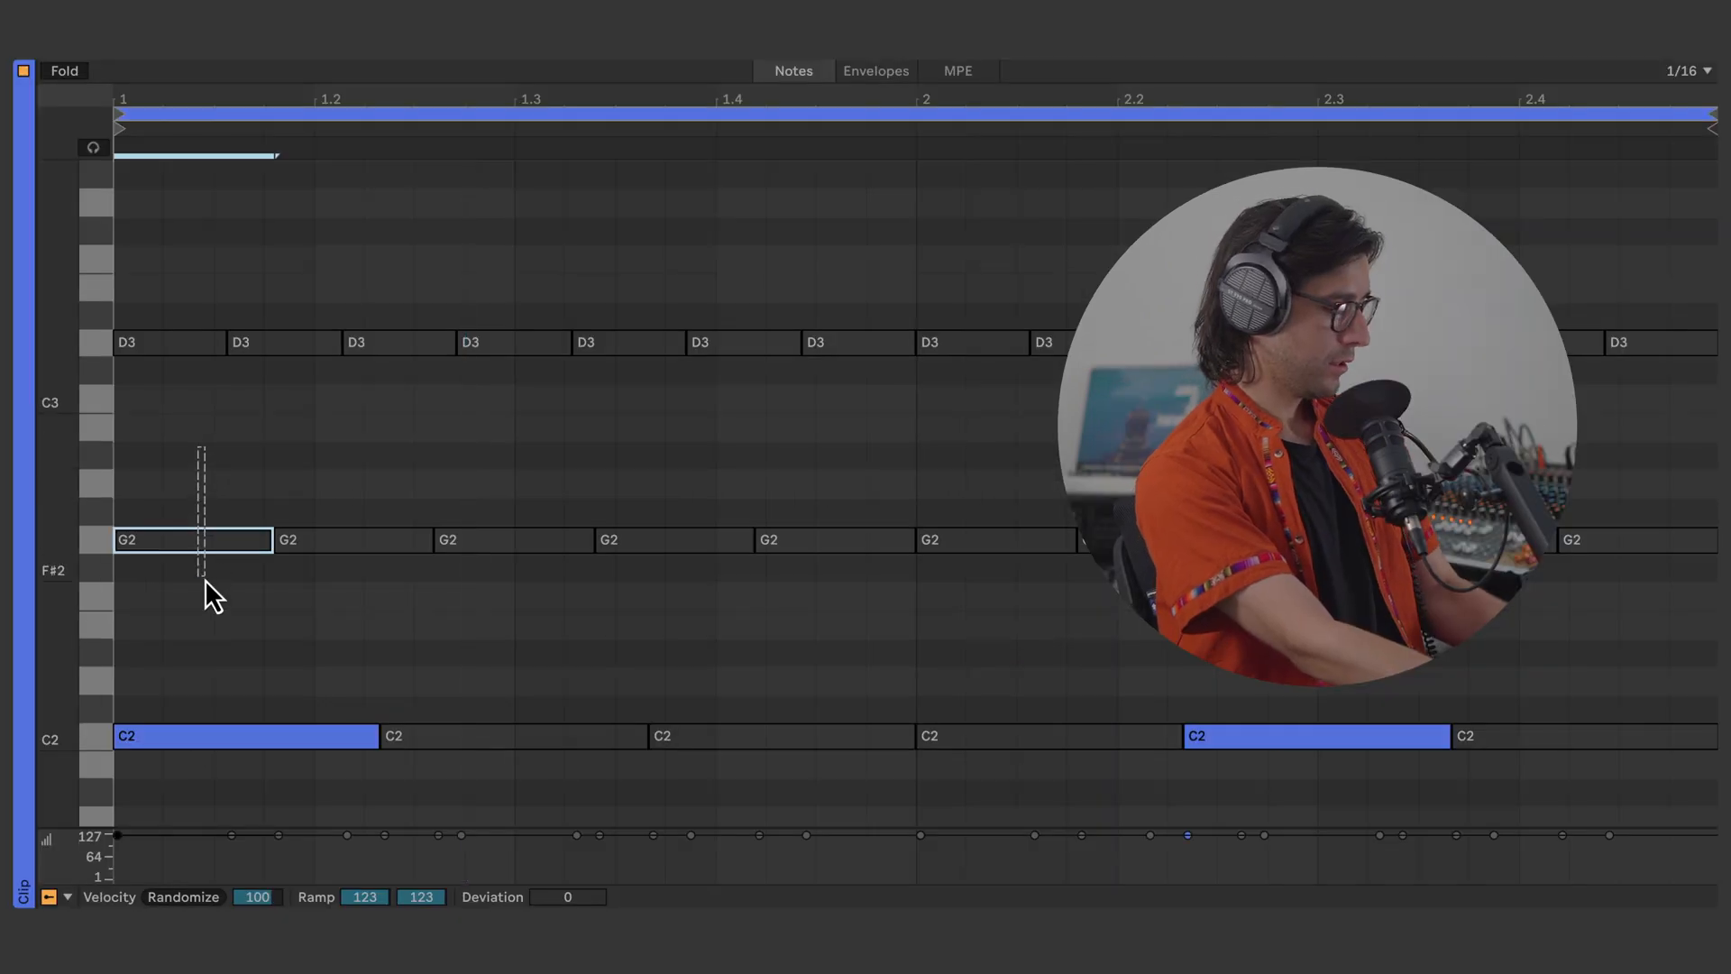
Activate the first G2 note and the second G2 note of bar 2, and chop the first G2 note in two
{"action": "left_click", "coordinate": [191, 539], "text": "shift"}
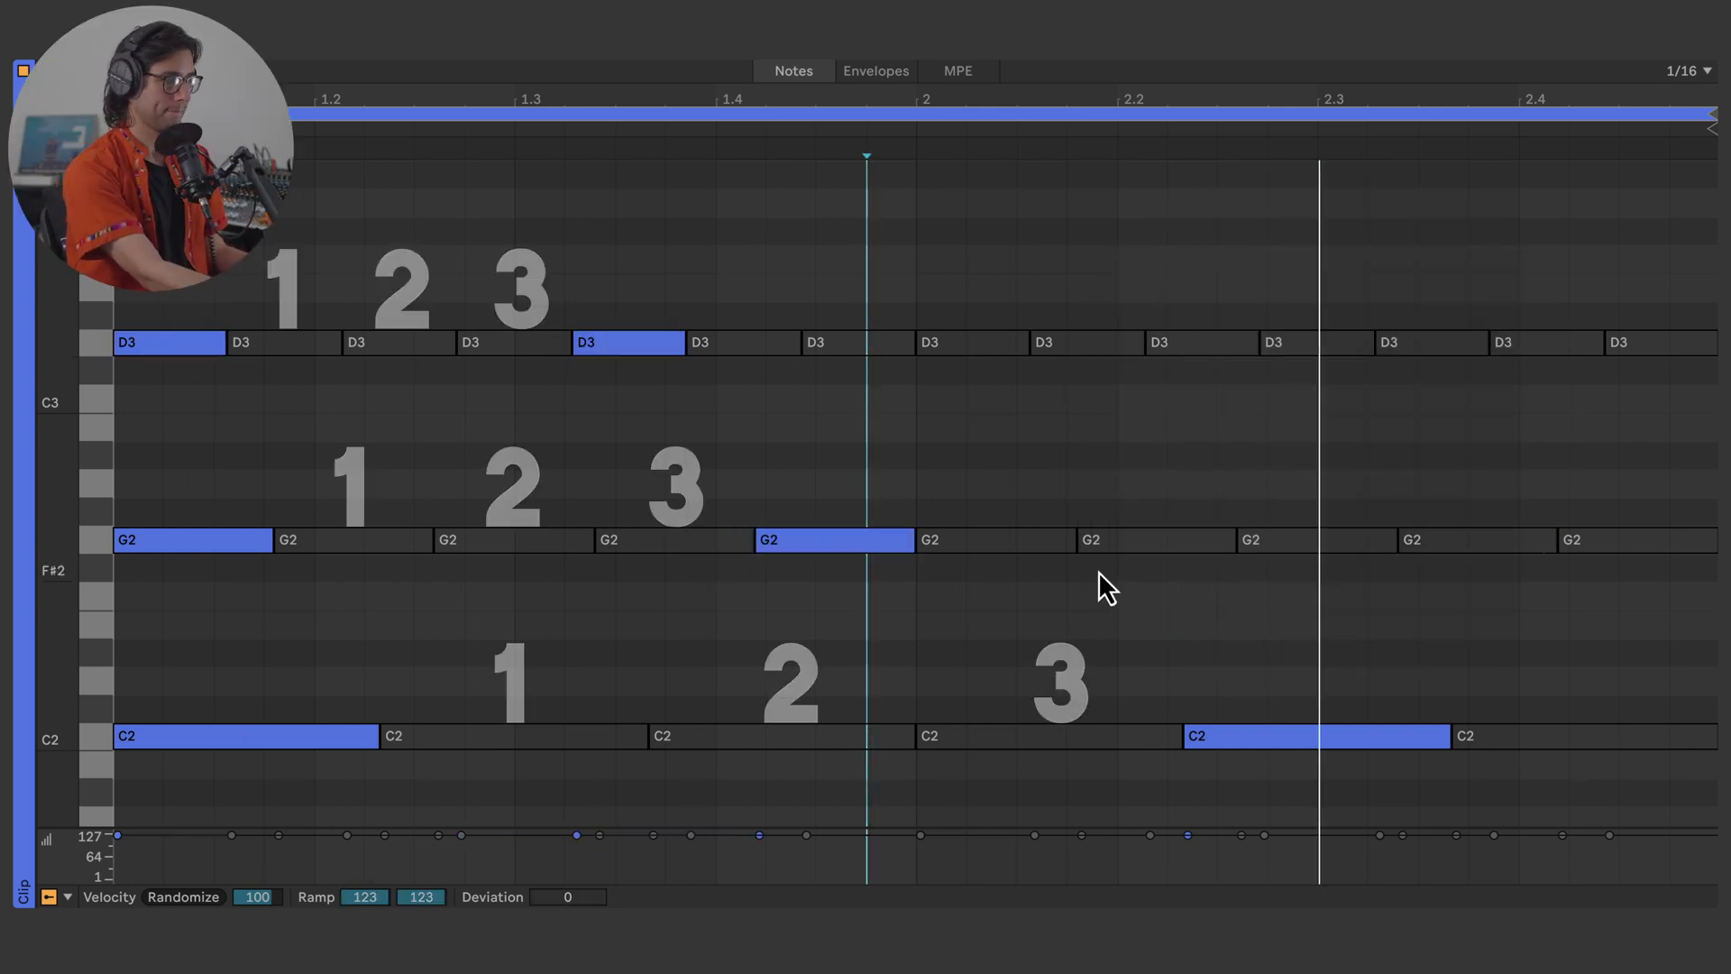
{"action": "key", "text": "space"}
{"action": "left_click", "coordinate": [1128, 541]}
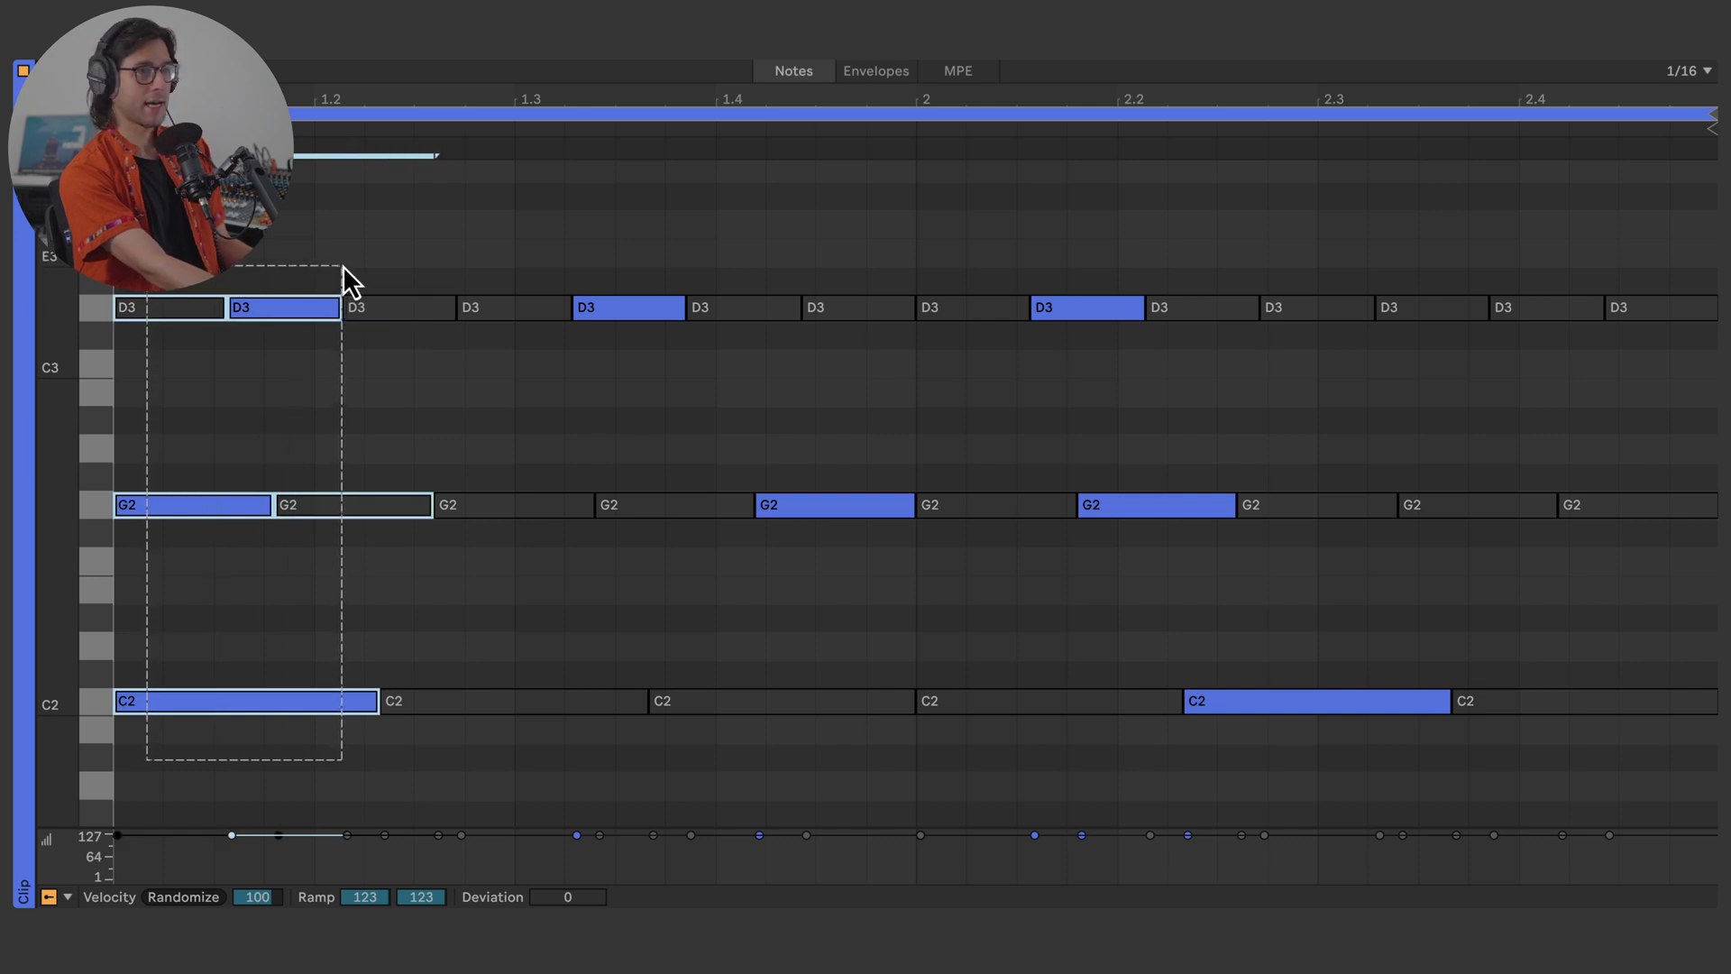
{"action": "left_click", "coordinate": [323, 264]}
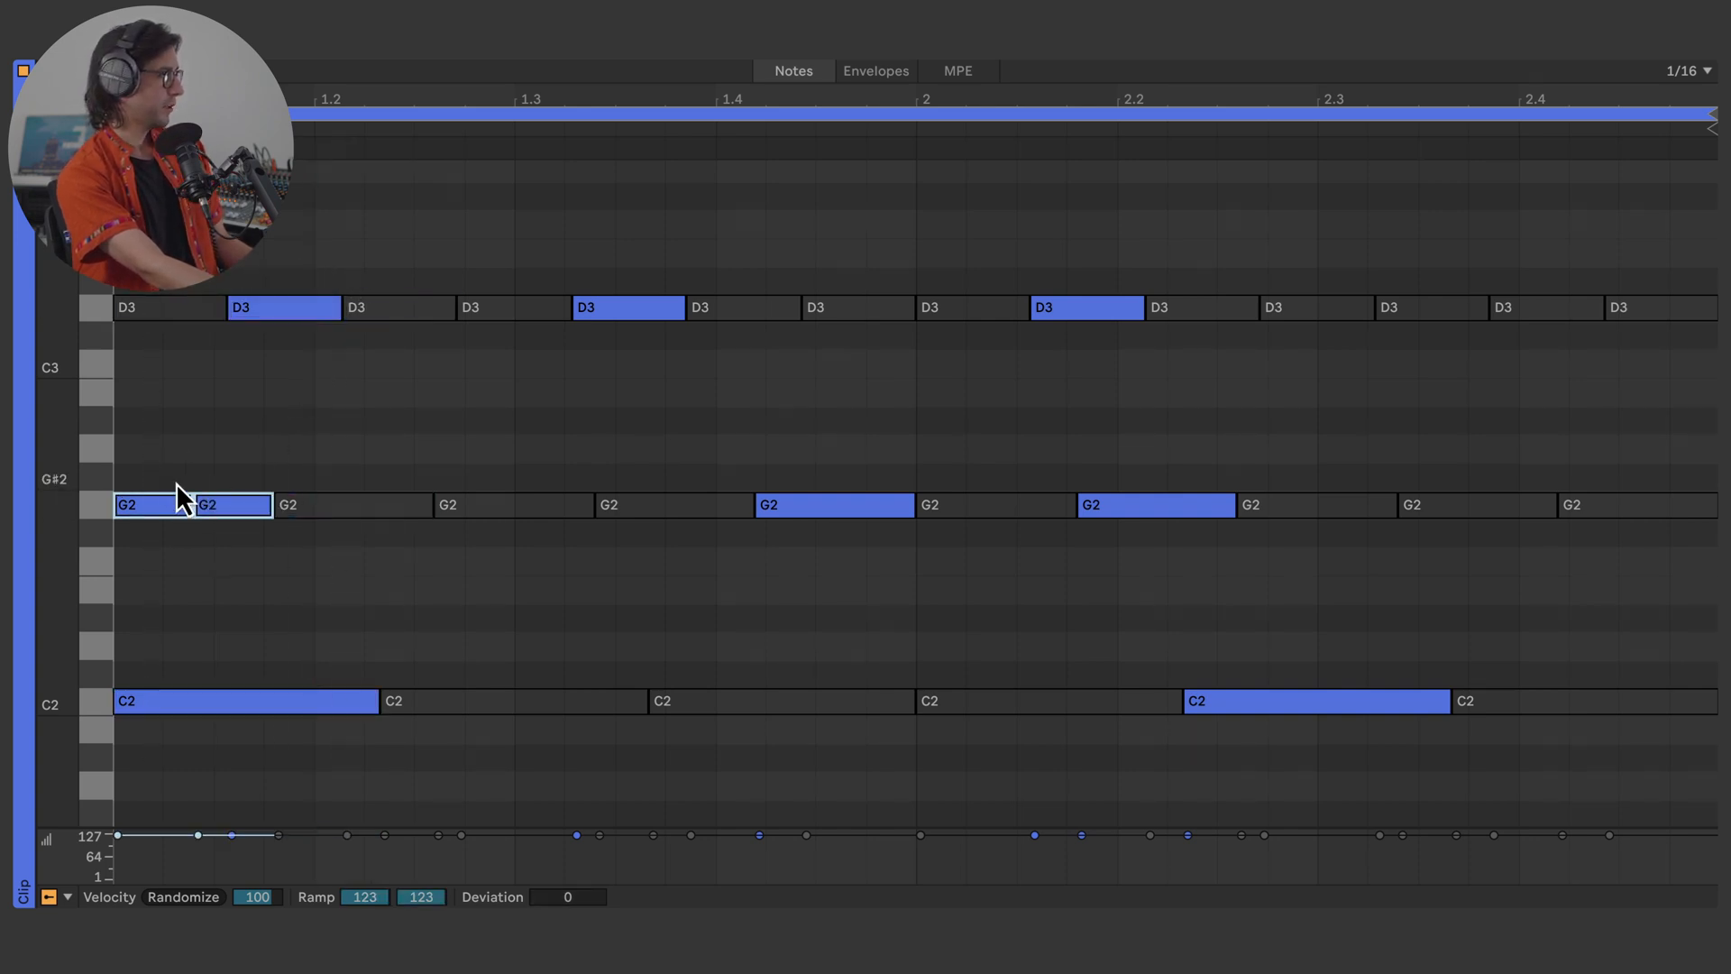
Deactivate the first half of the chopped first G2 note and inspect the second half's timing against a 1/128 grid
{"action": "key", "text": "0"}
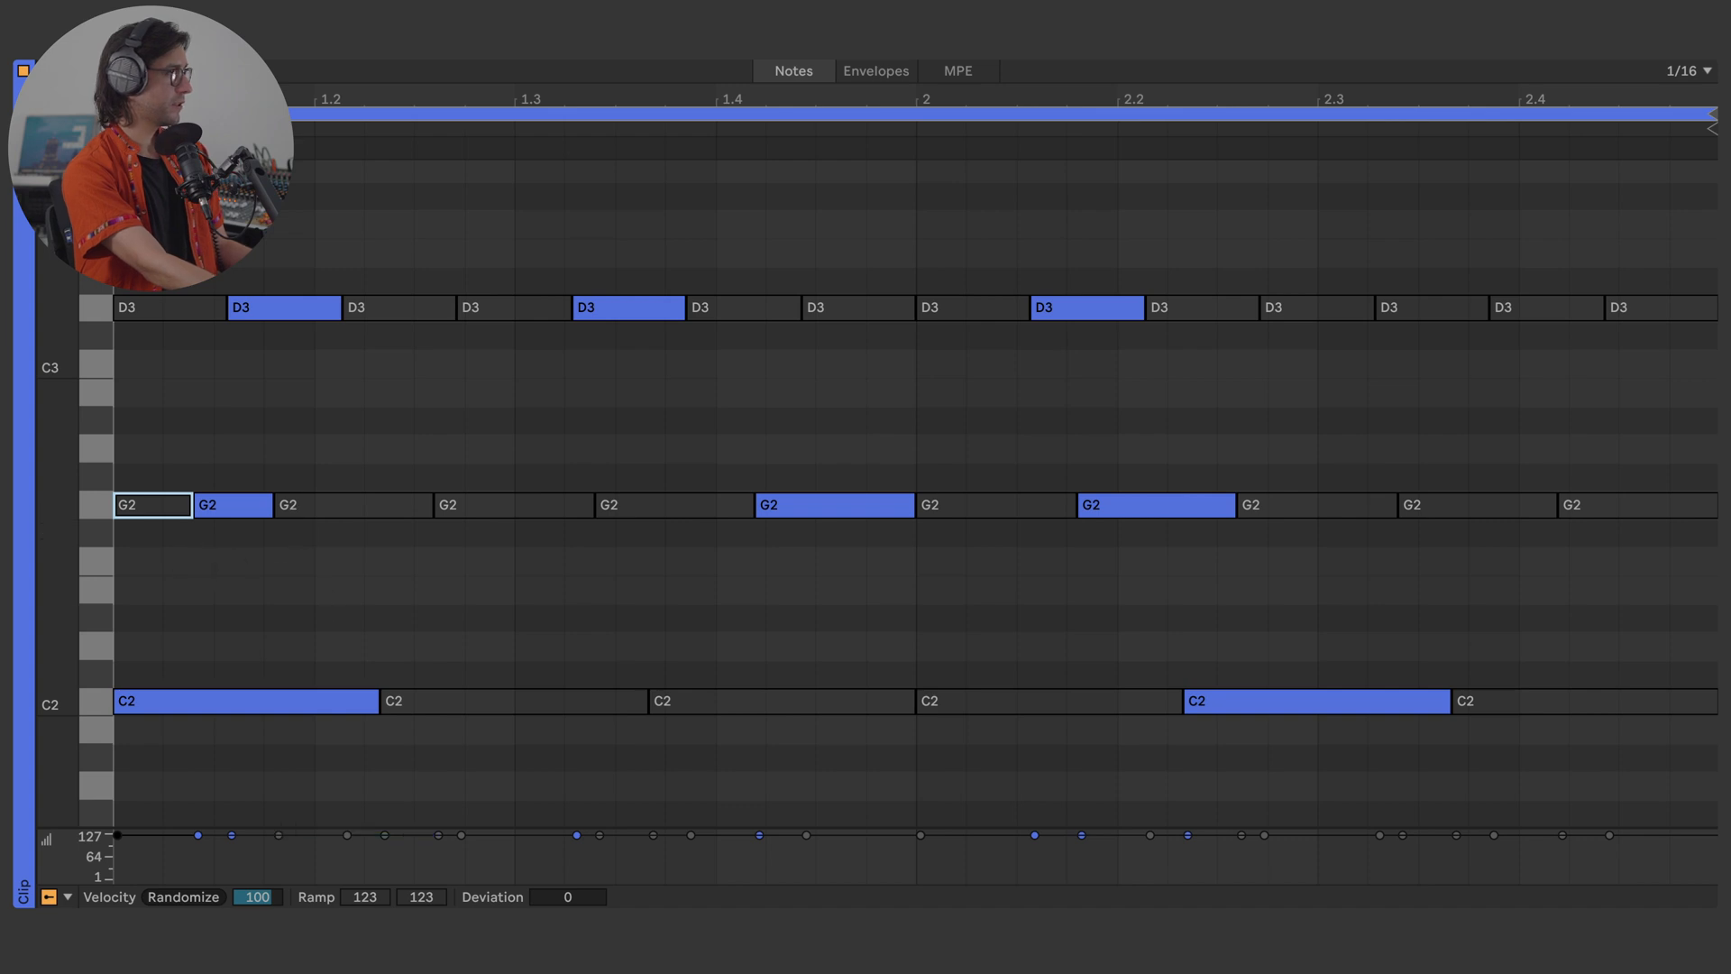
{"action": "key", "text": "plus"}
{"action": "right_click", "coordinate": [584, 441]}
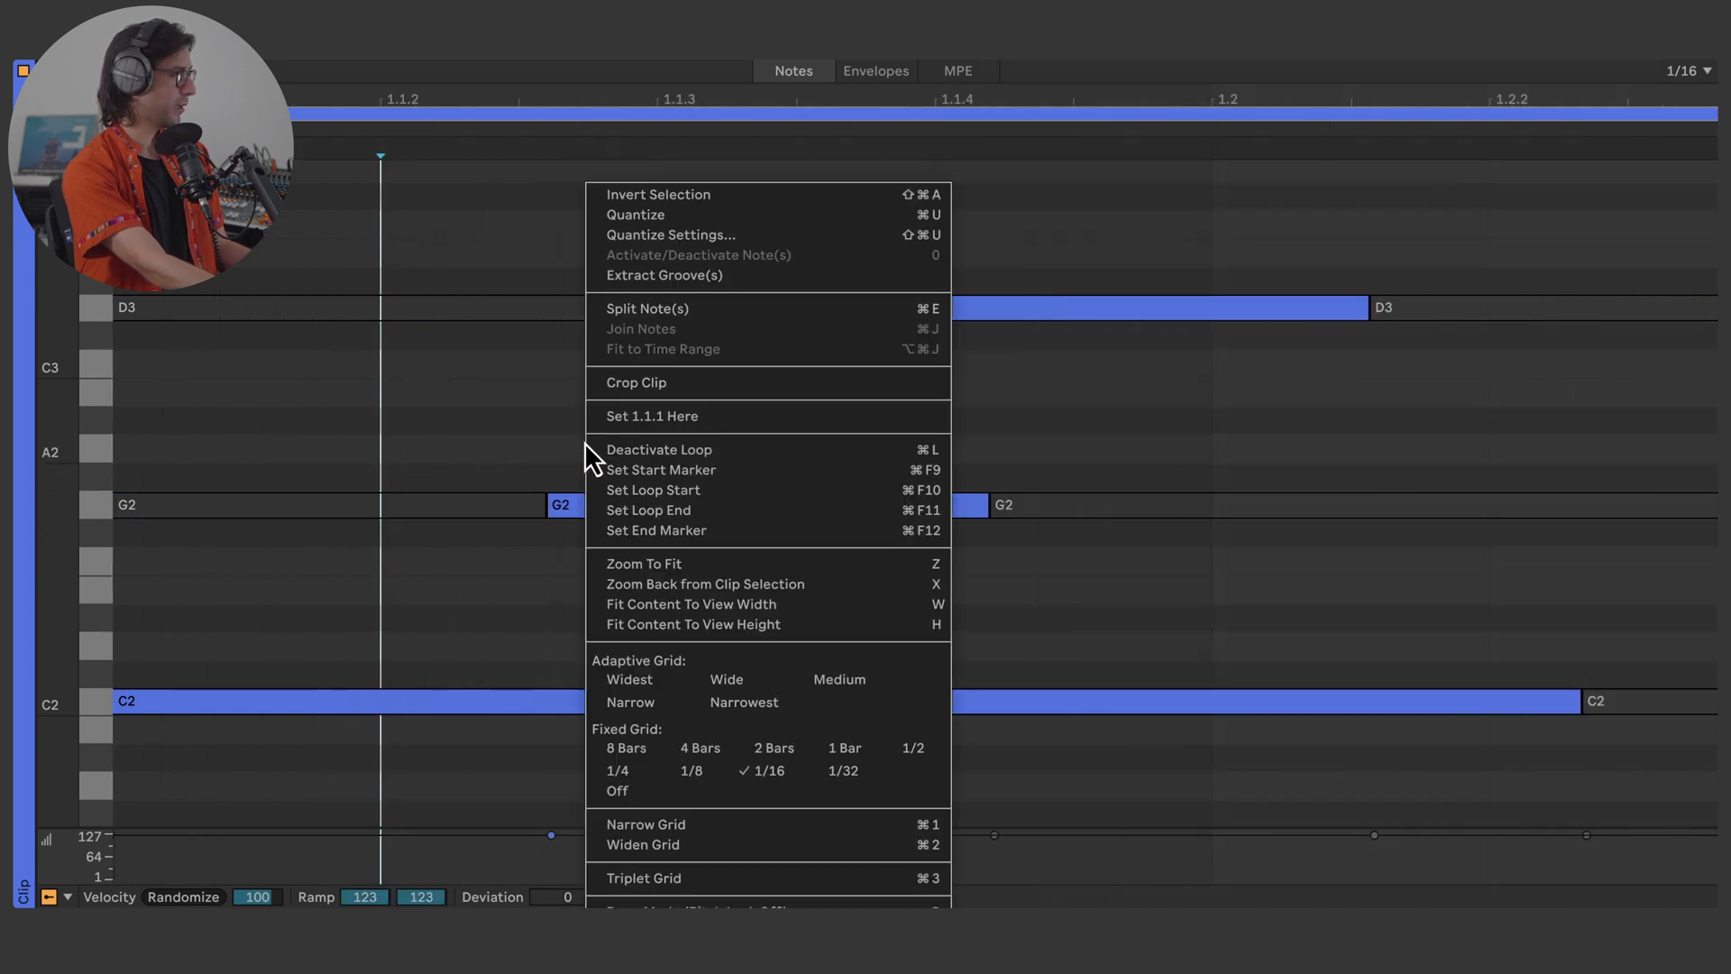
{"action": "left_click", "coordinate": [824, 773]}
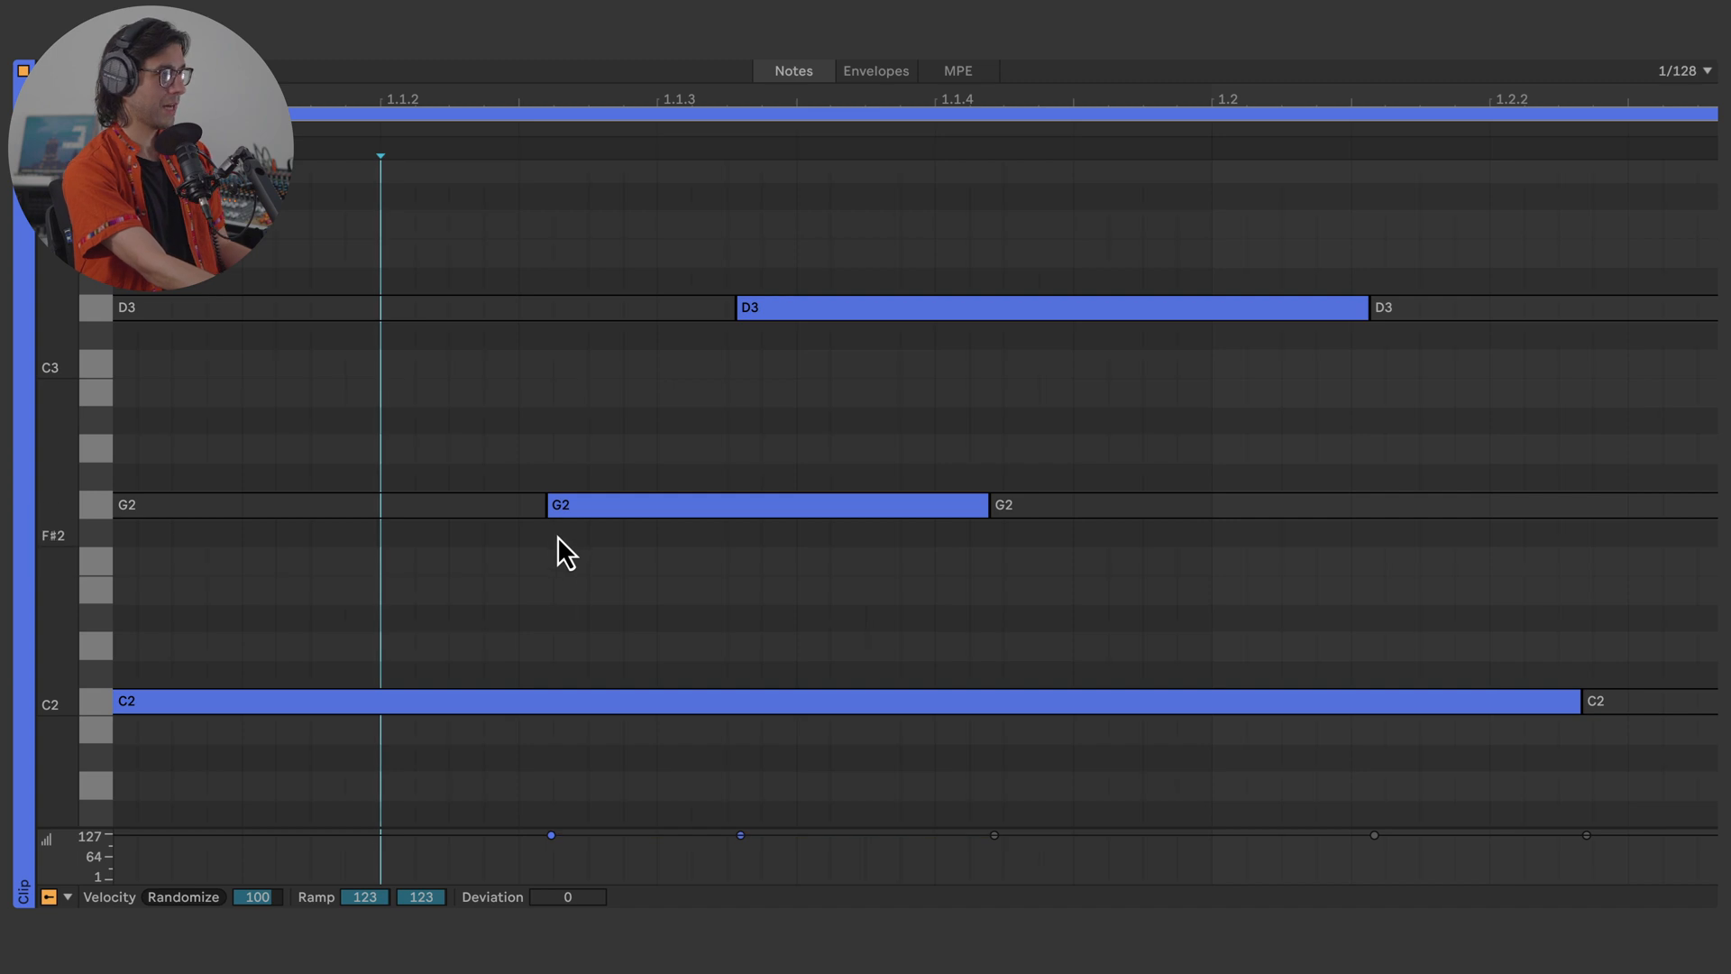
{"action": "left_click", "coordinate": [541, 96]}
{"action": "key", "text": "plus"}
{"action": "key", "text": "plus"}
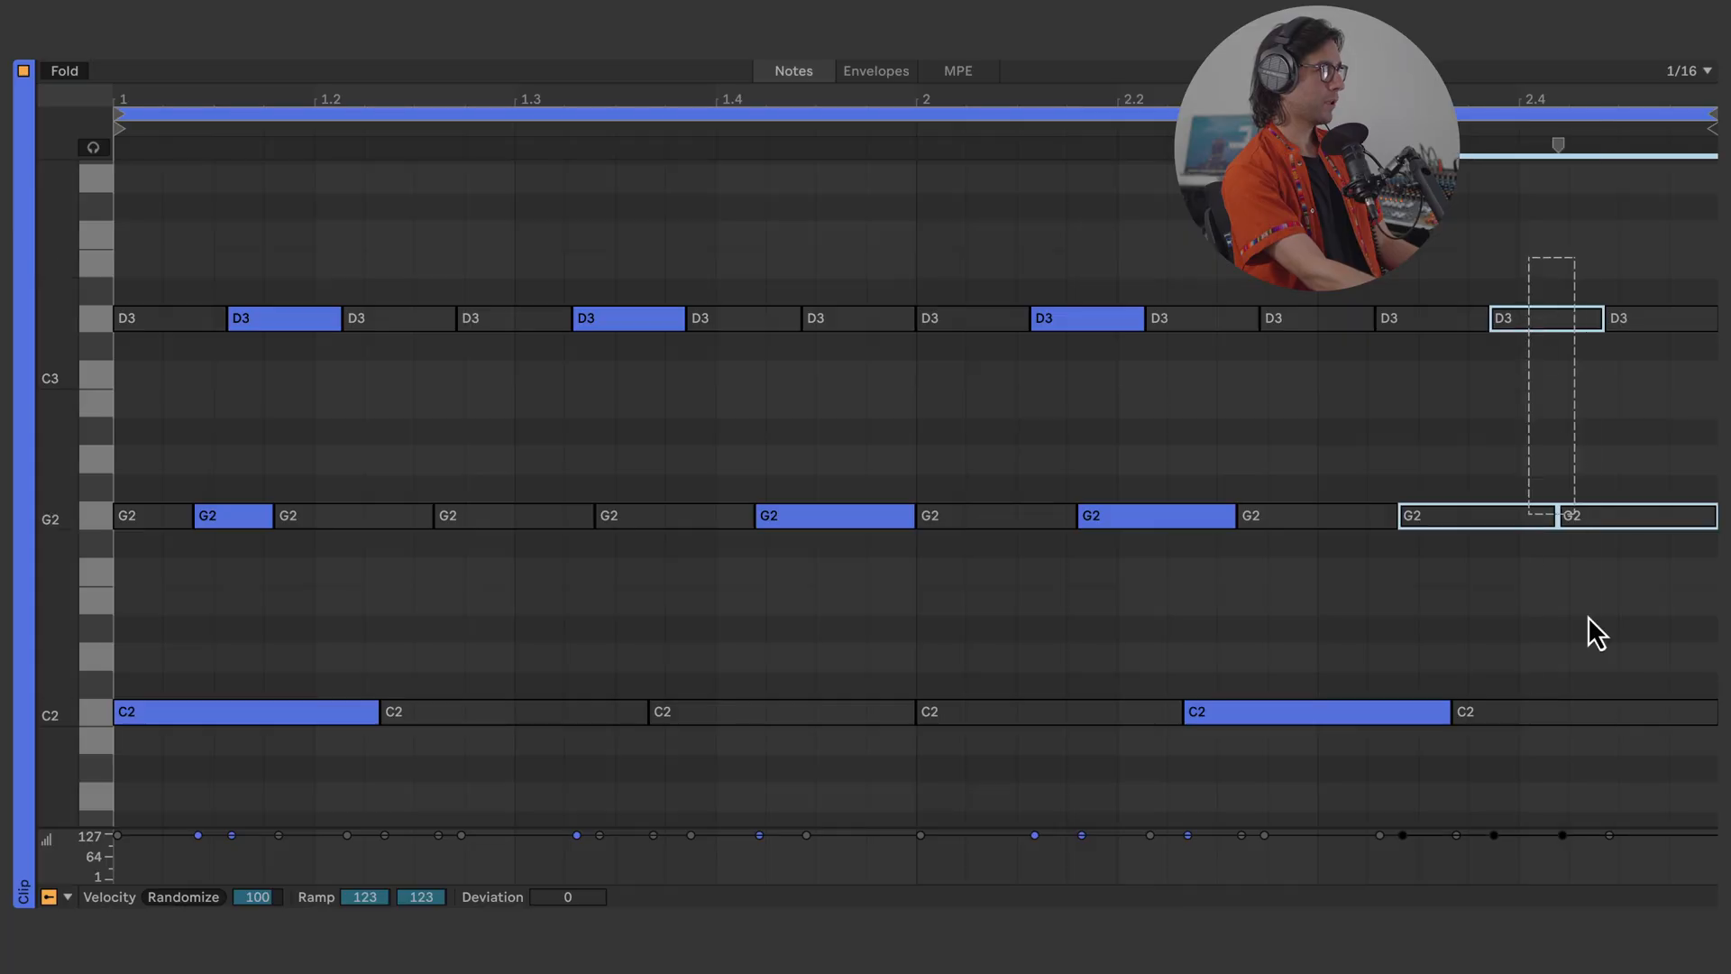
Activate only the D3 note that spans beat 2.4 and play the clip
{"action": "left_click_drag", "start_coordinate": [1621, 847], "coordinate": [1621, 847]}
{"action": "left_click", "coordinate": [1611, 820]}
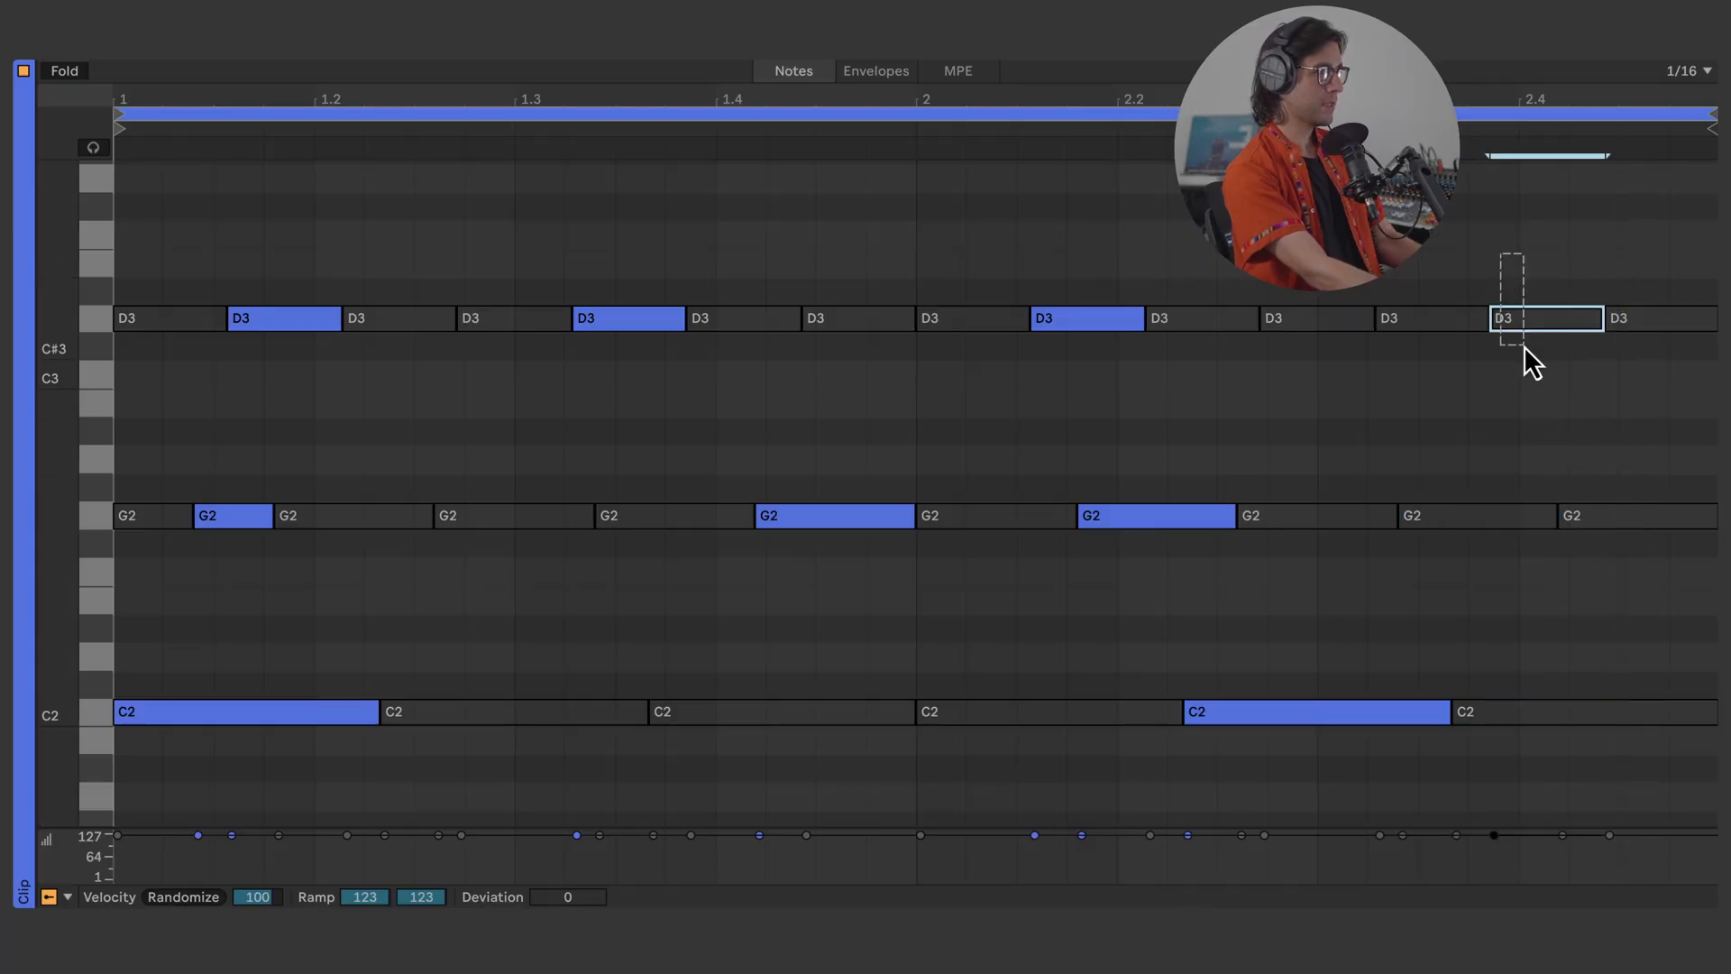
{"action": "left_click_drag", "start_coordinate": [1524, 346], "coordinate": [1519, 356]}
{"action": "key", "text": "space"}
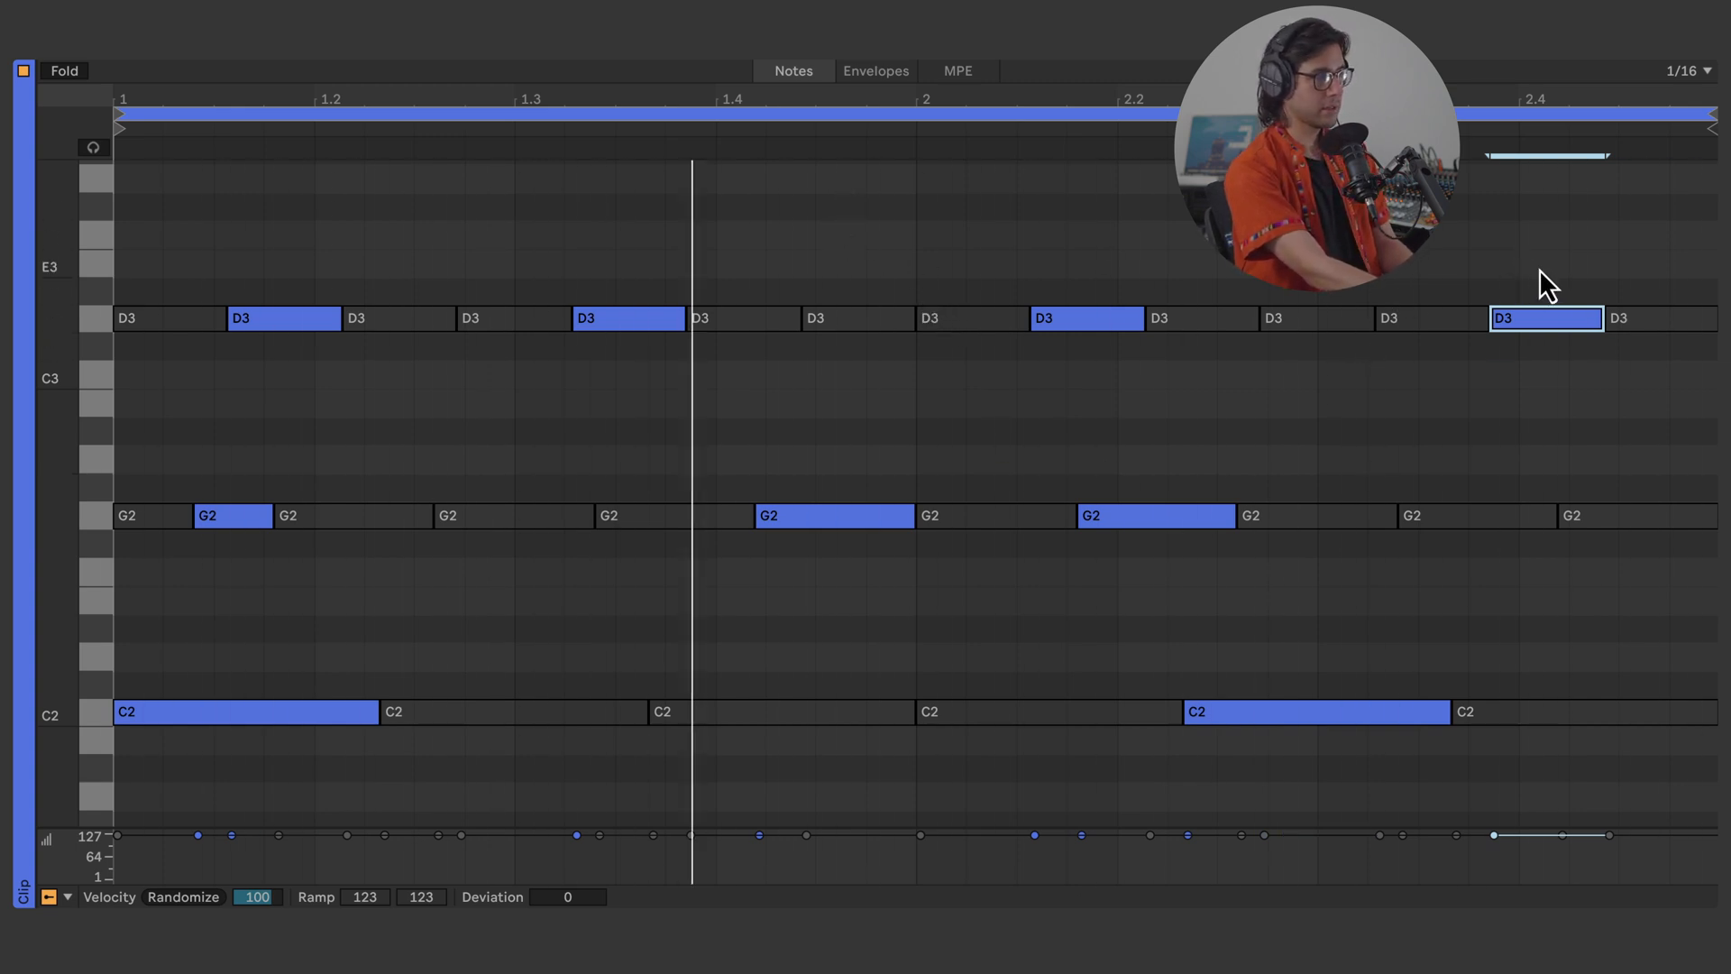
Try transposing the D3 note at beat 2.4 to C3 and activating the D3 note before it, and revert both changes
{"action": "key", "text": "Down"}
{"action": "key", "text": "Down"}
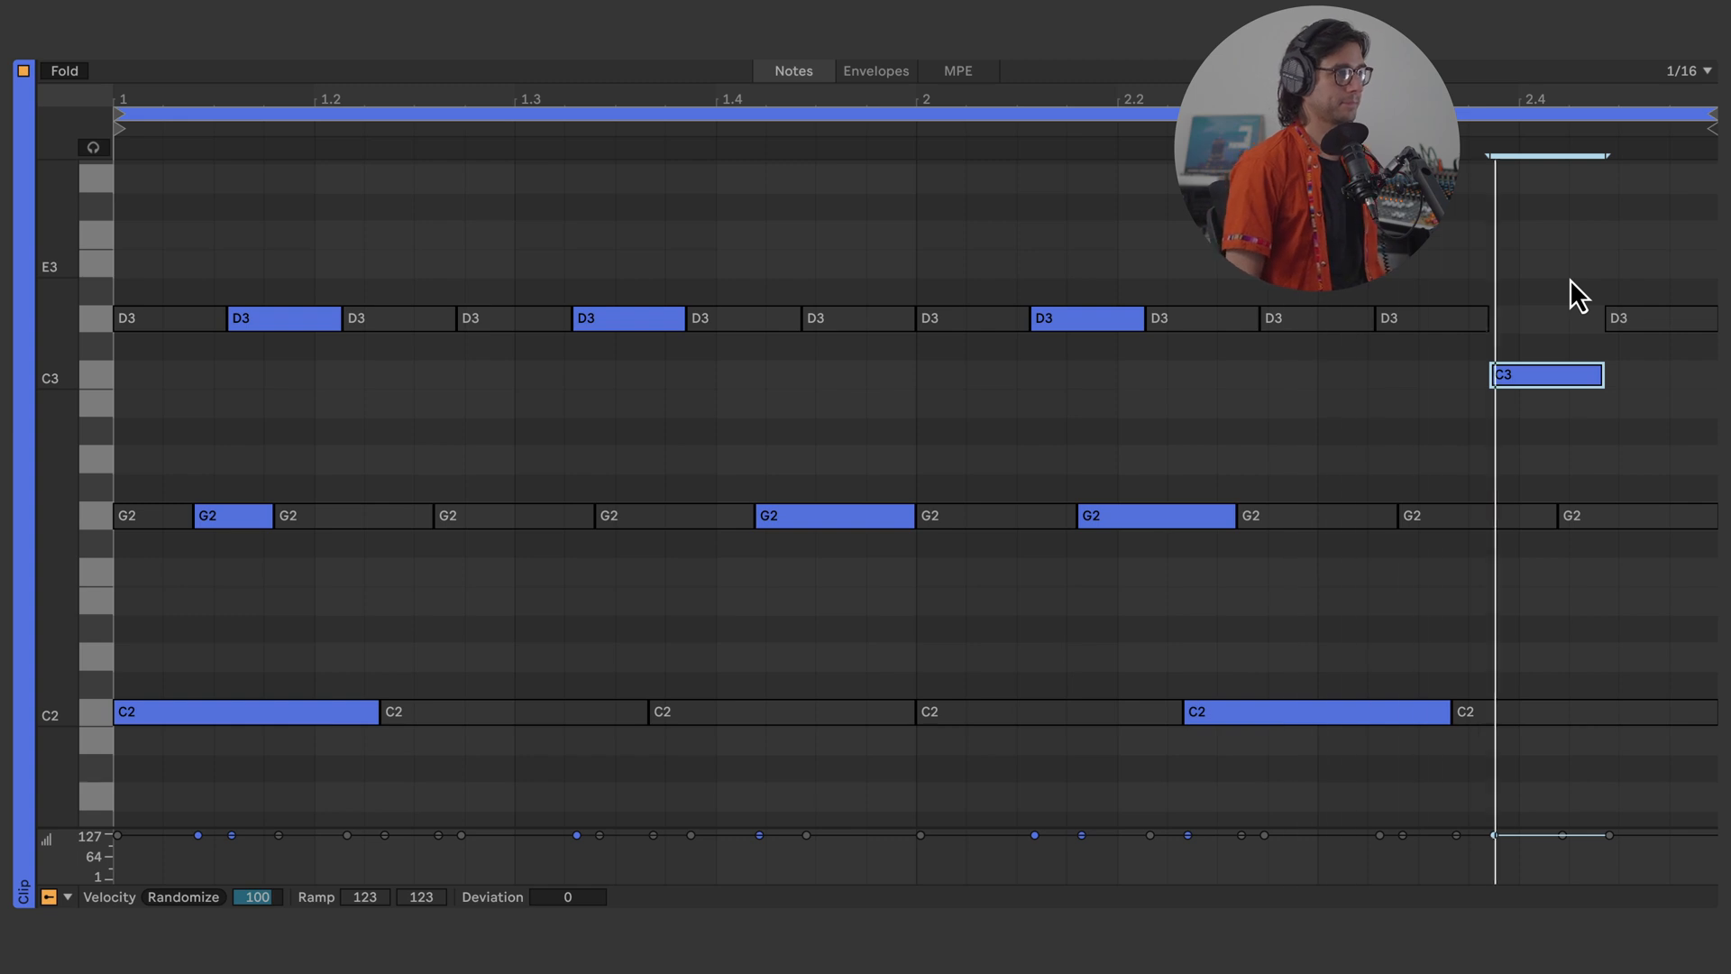
{"action": "key", "text": "alt+Left"}
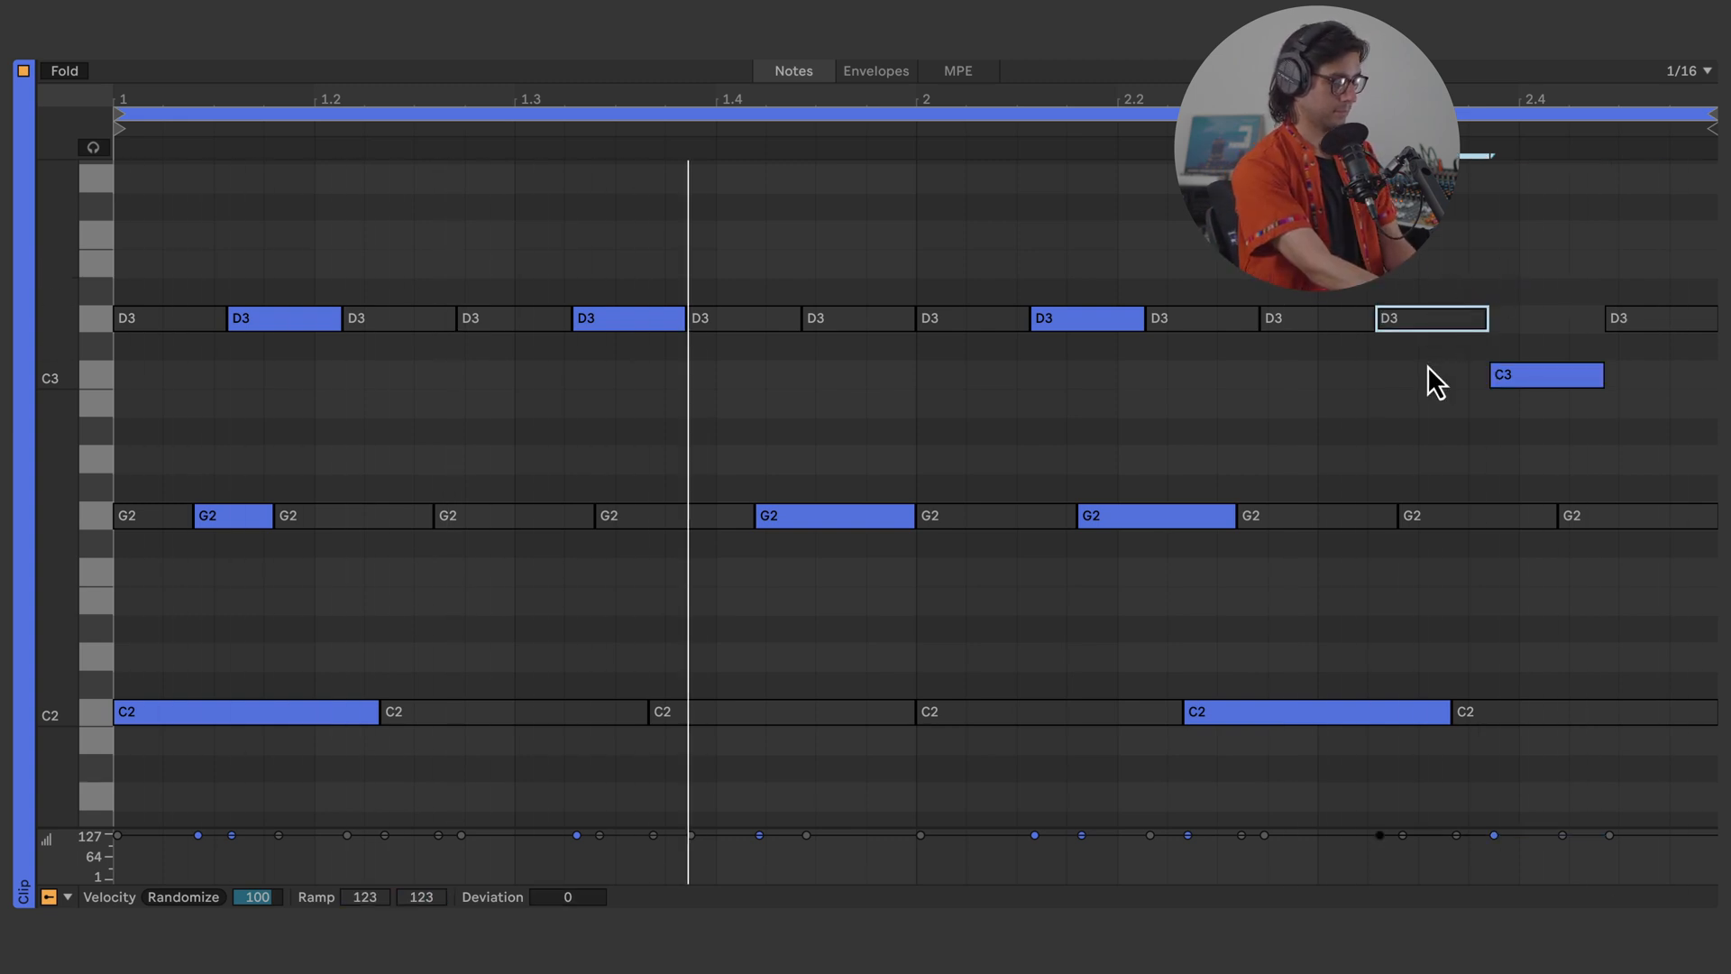
{"action": "key", "text": "0"}
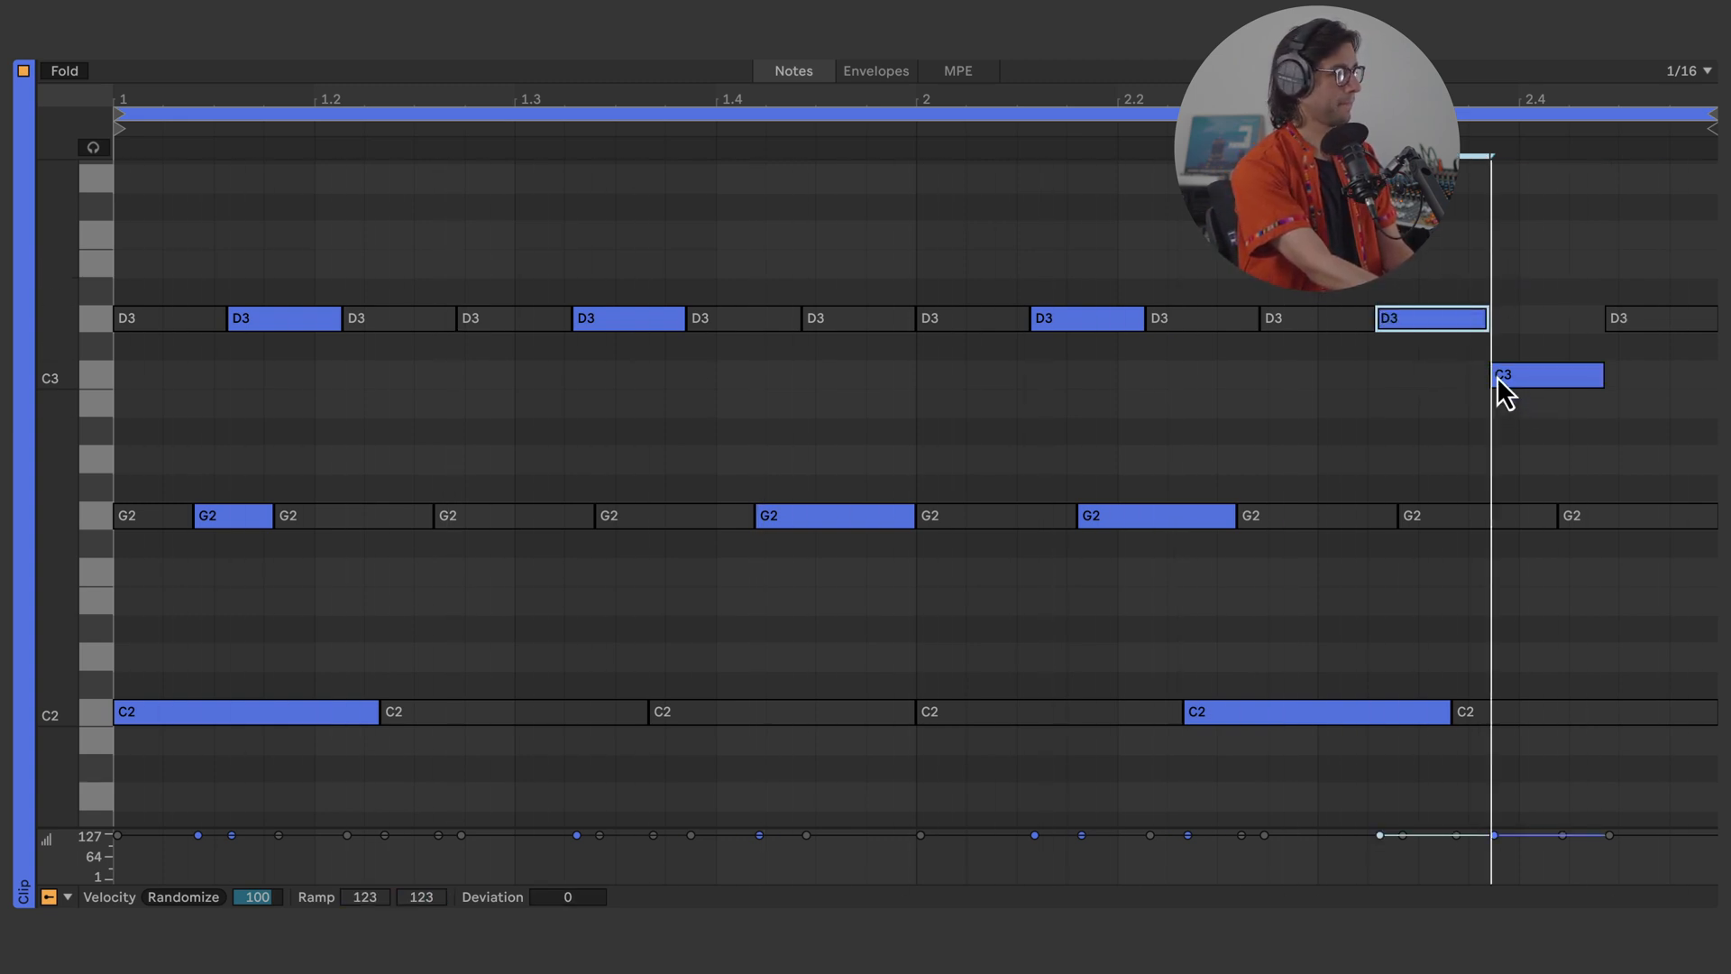
{"action": "key", "text": "0"}
{"action": "key", "text": "alt+Right"}
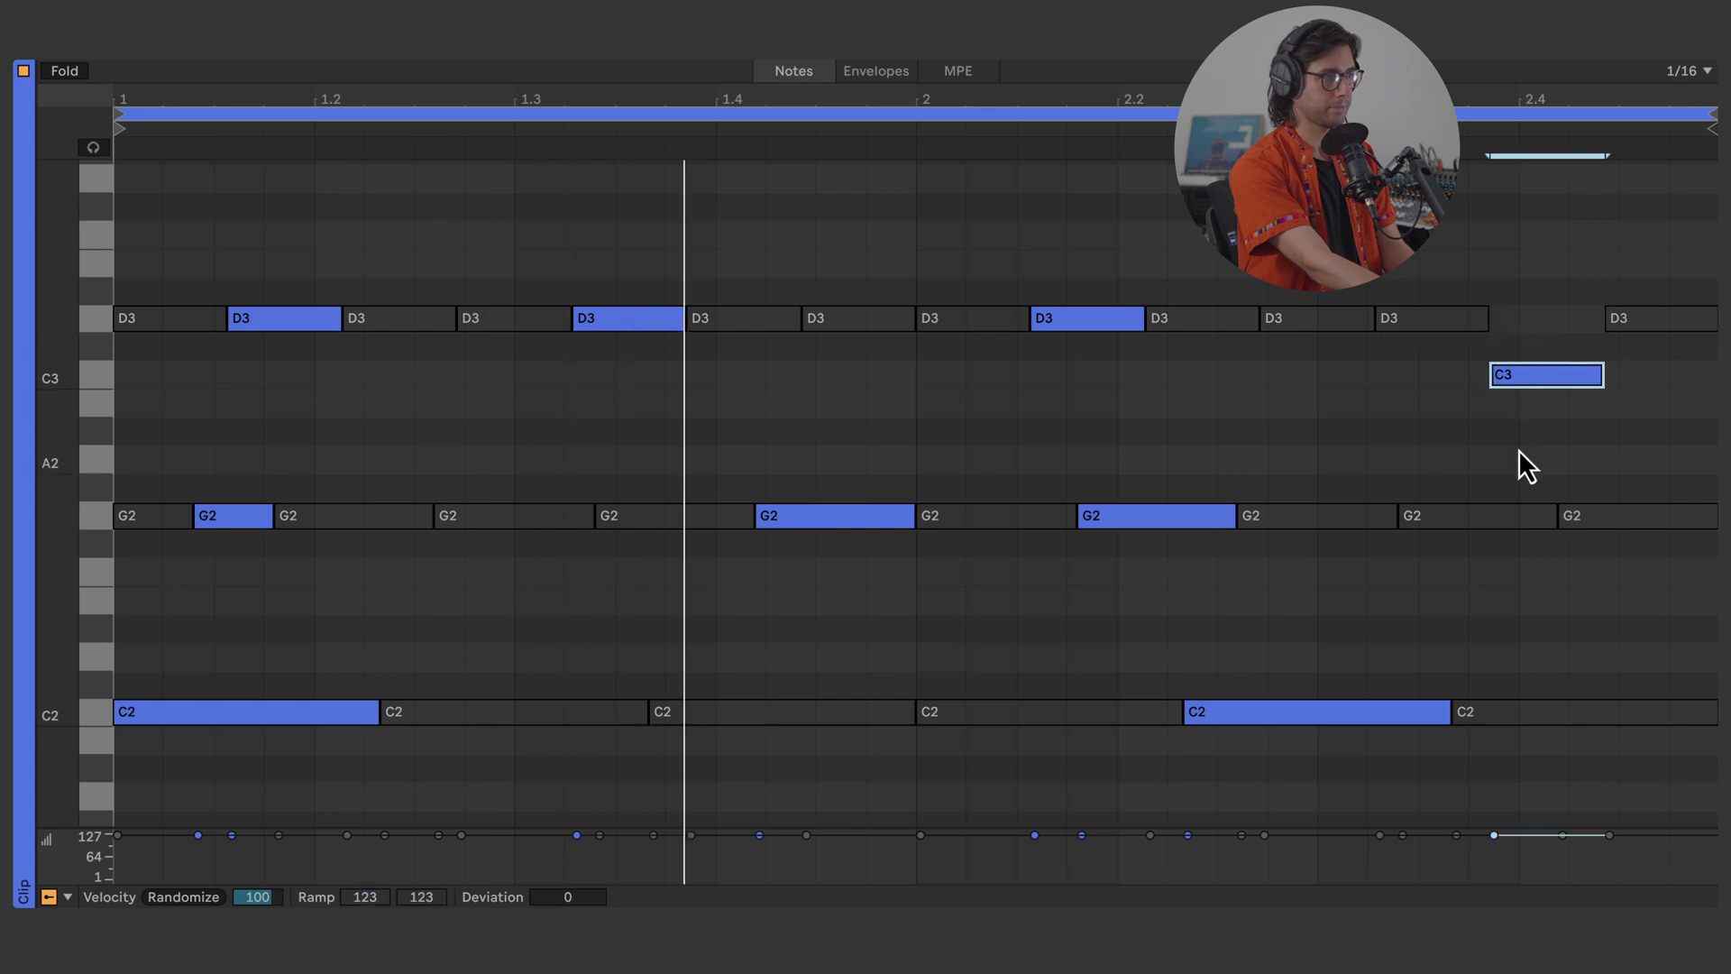
{"action": "key", "text": "Up"}
{"action": "key", "text": "Up"}
Transpose the last D3 note of bar 2 down two semitones to C3 and activate it
{"action": "key", "text": "alt+Right"}
{"action": "key", "text": "Down"}
{"action": "key", "text": "Down"}
{"action": "key", "text": "0"}
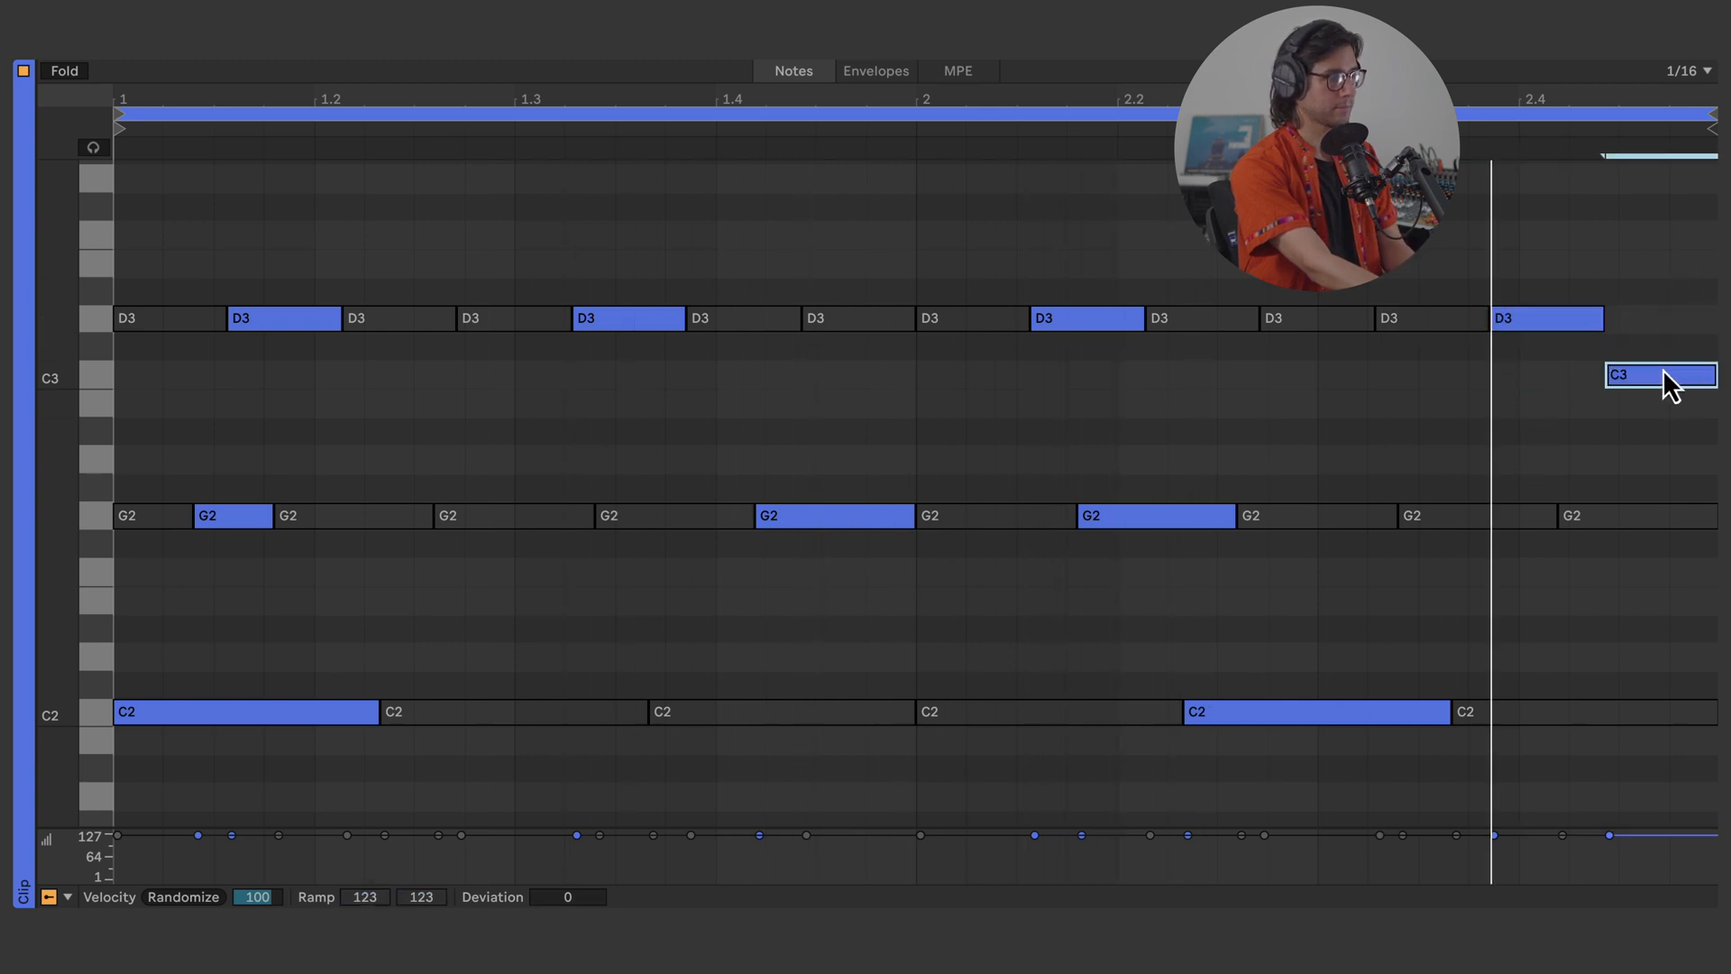
Chop the D3 note spanning beat 2.4 and the final C3 note into two equal parts each
{"action": "mouse_move", "coordinate": [1549, 254]}
{"action": "left_mouse_down"}
{"action": "mouse_move", "coordinate": [1531, 368]}
{"action": "mouse_move", "coordinate": [1531, 352]}
{"action": "left_mouse_up"}
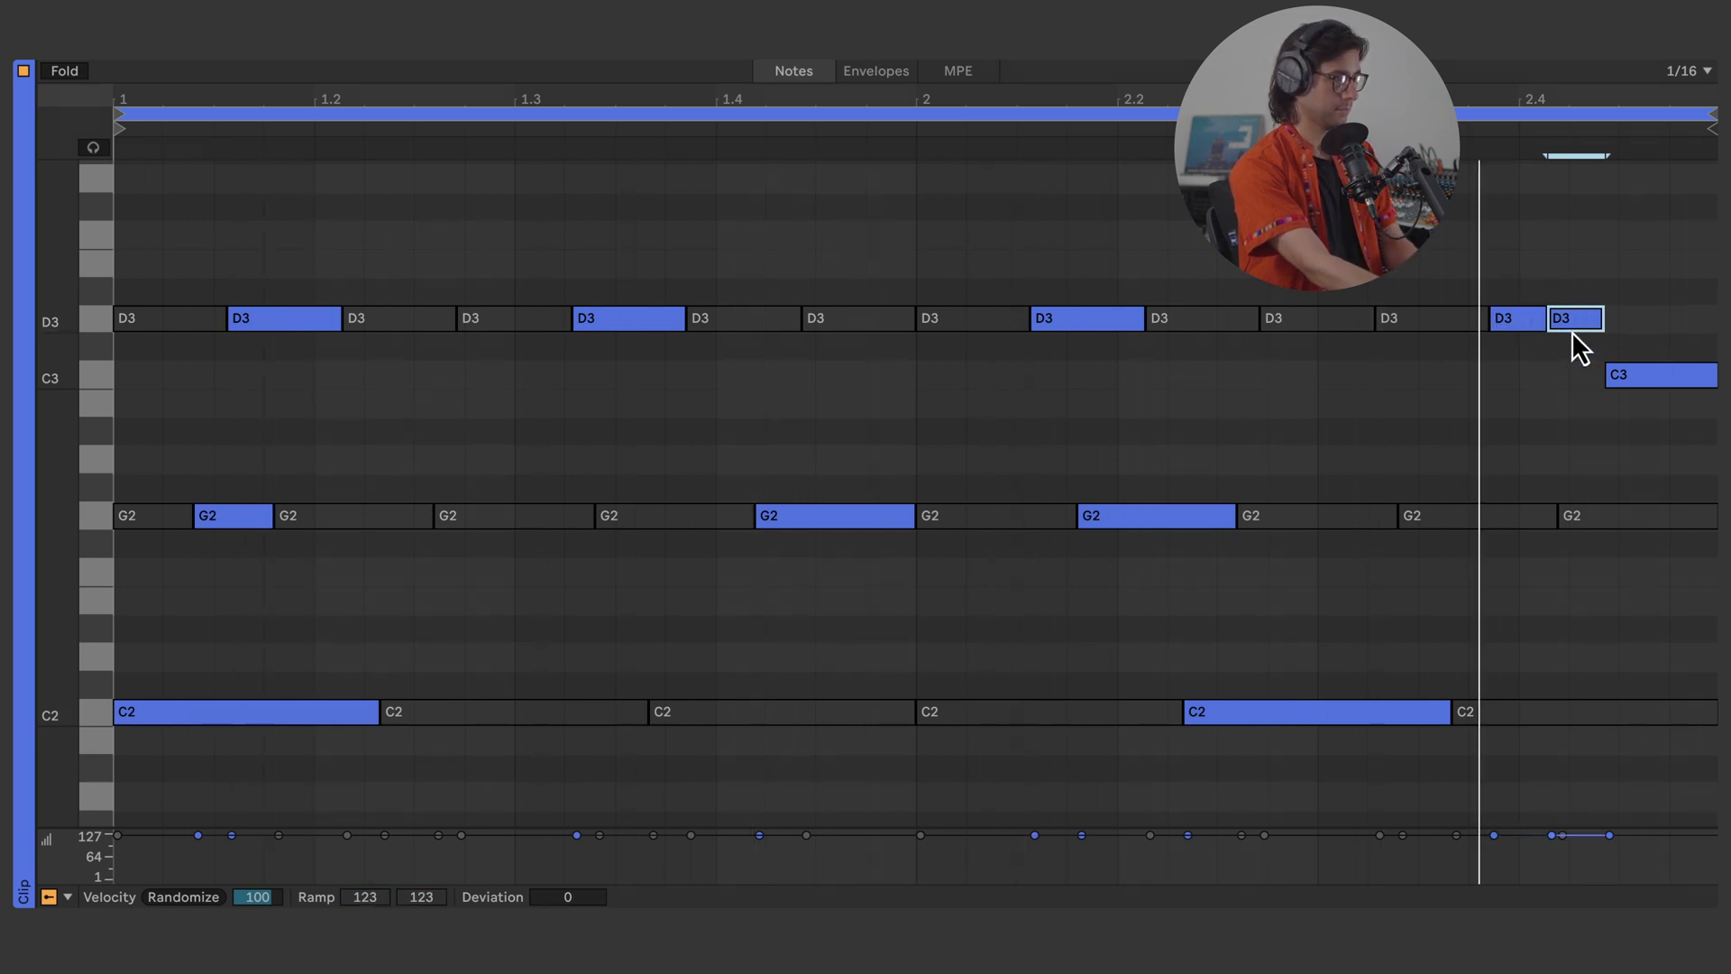
{"action": "left_click", "coordinate": [1653, 377]}
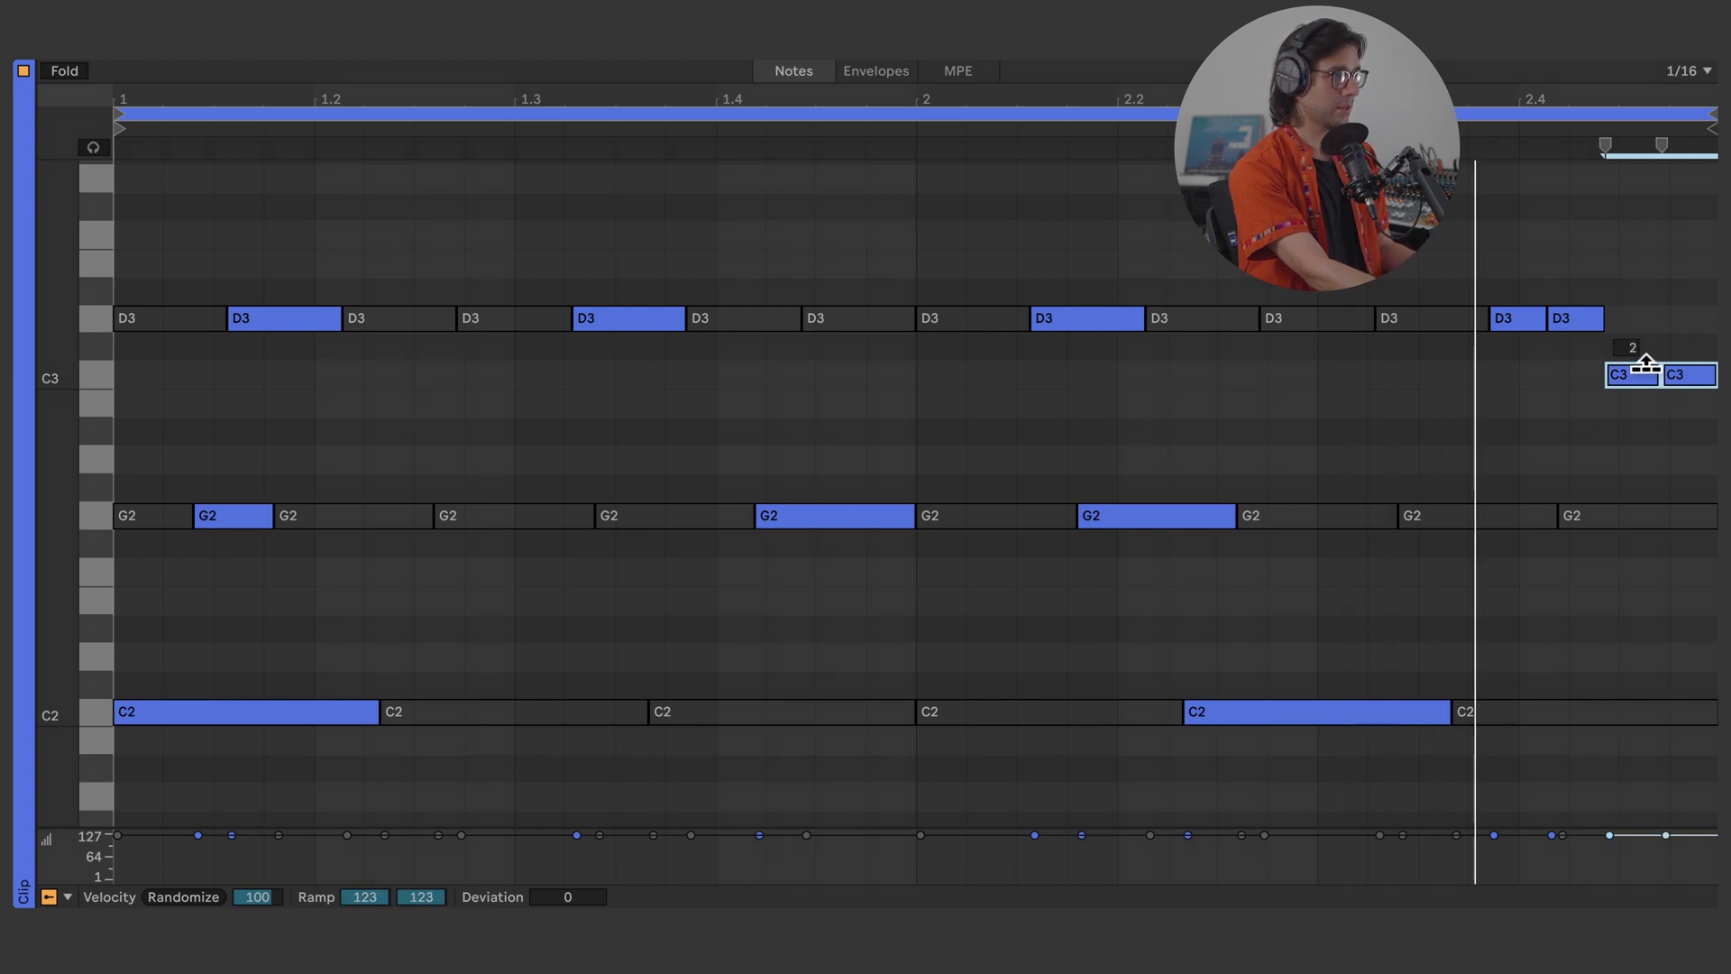
{"action": "left_click", "coordinate": [1625, 490]}
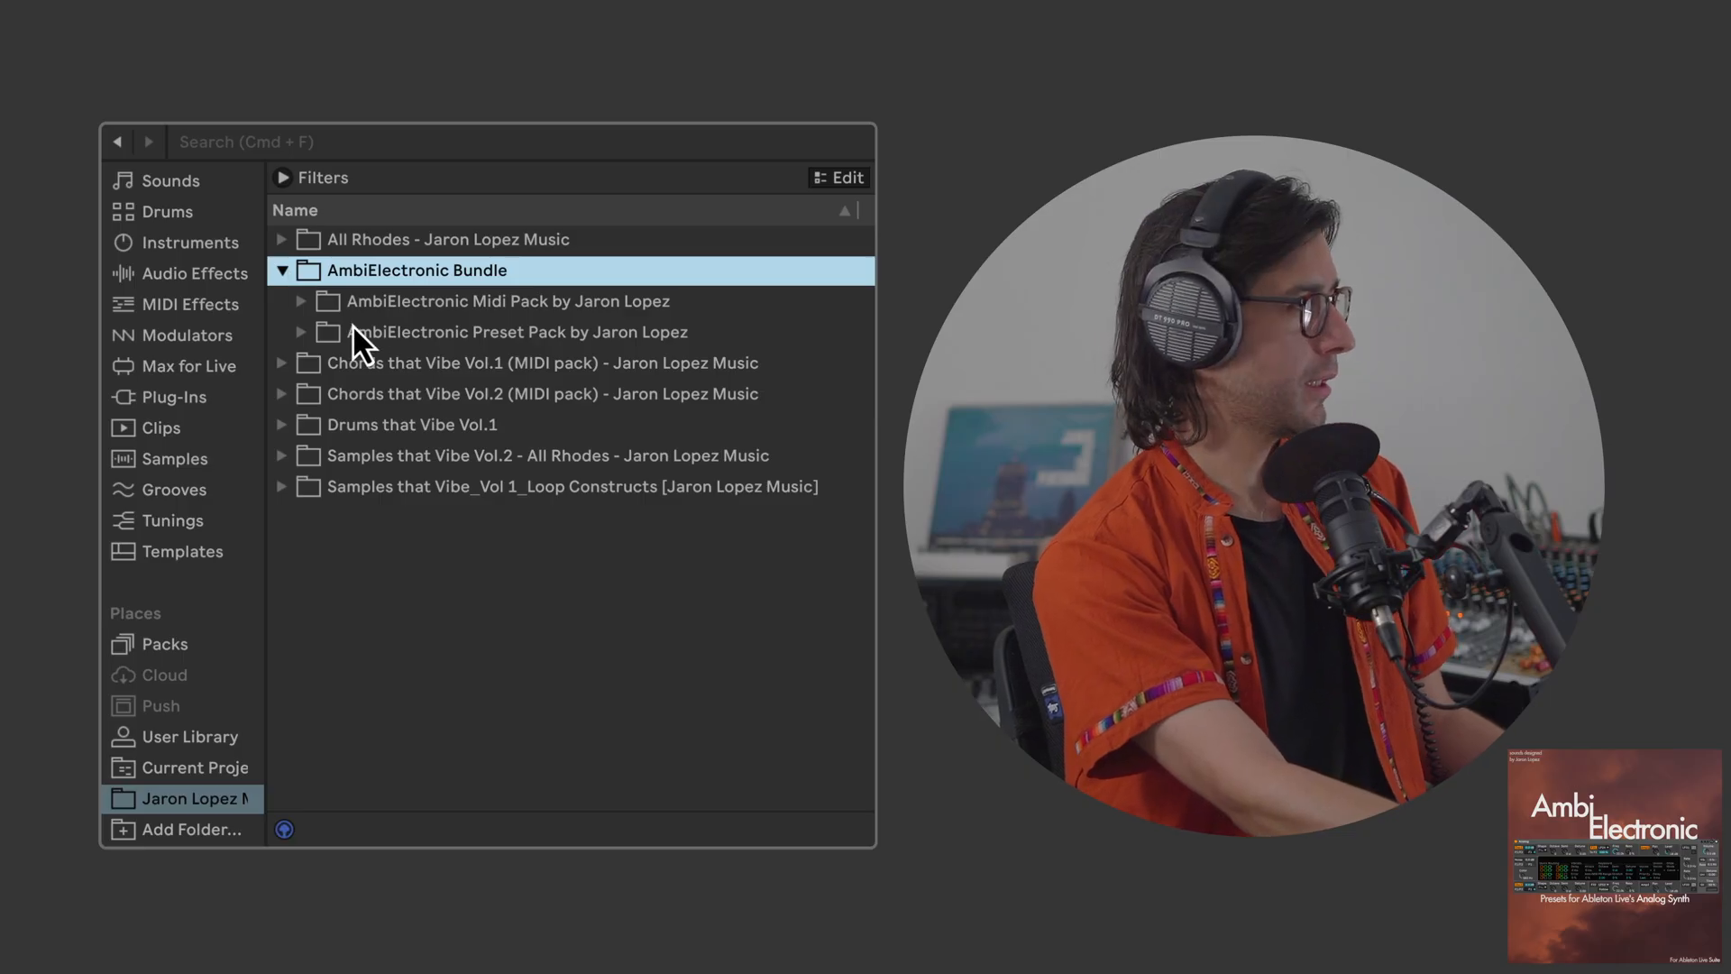
Browse the AmbiElectronic Preset Pack down to its Pad folder and select one of the pad presets
{"action": "left_click", "coordinate": [302, 330]}
{"action": "left_click", "coordinate": [320, 362]}
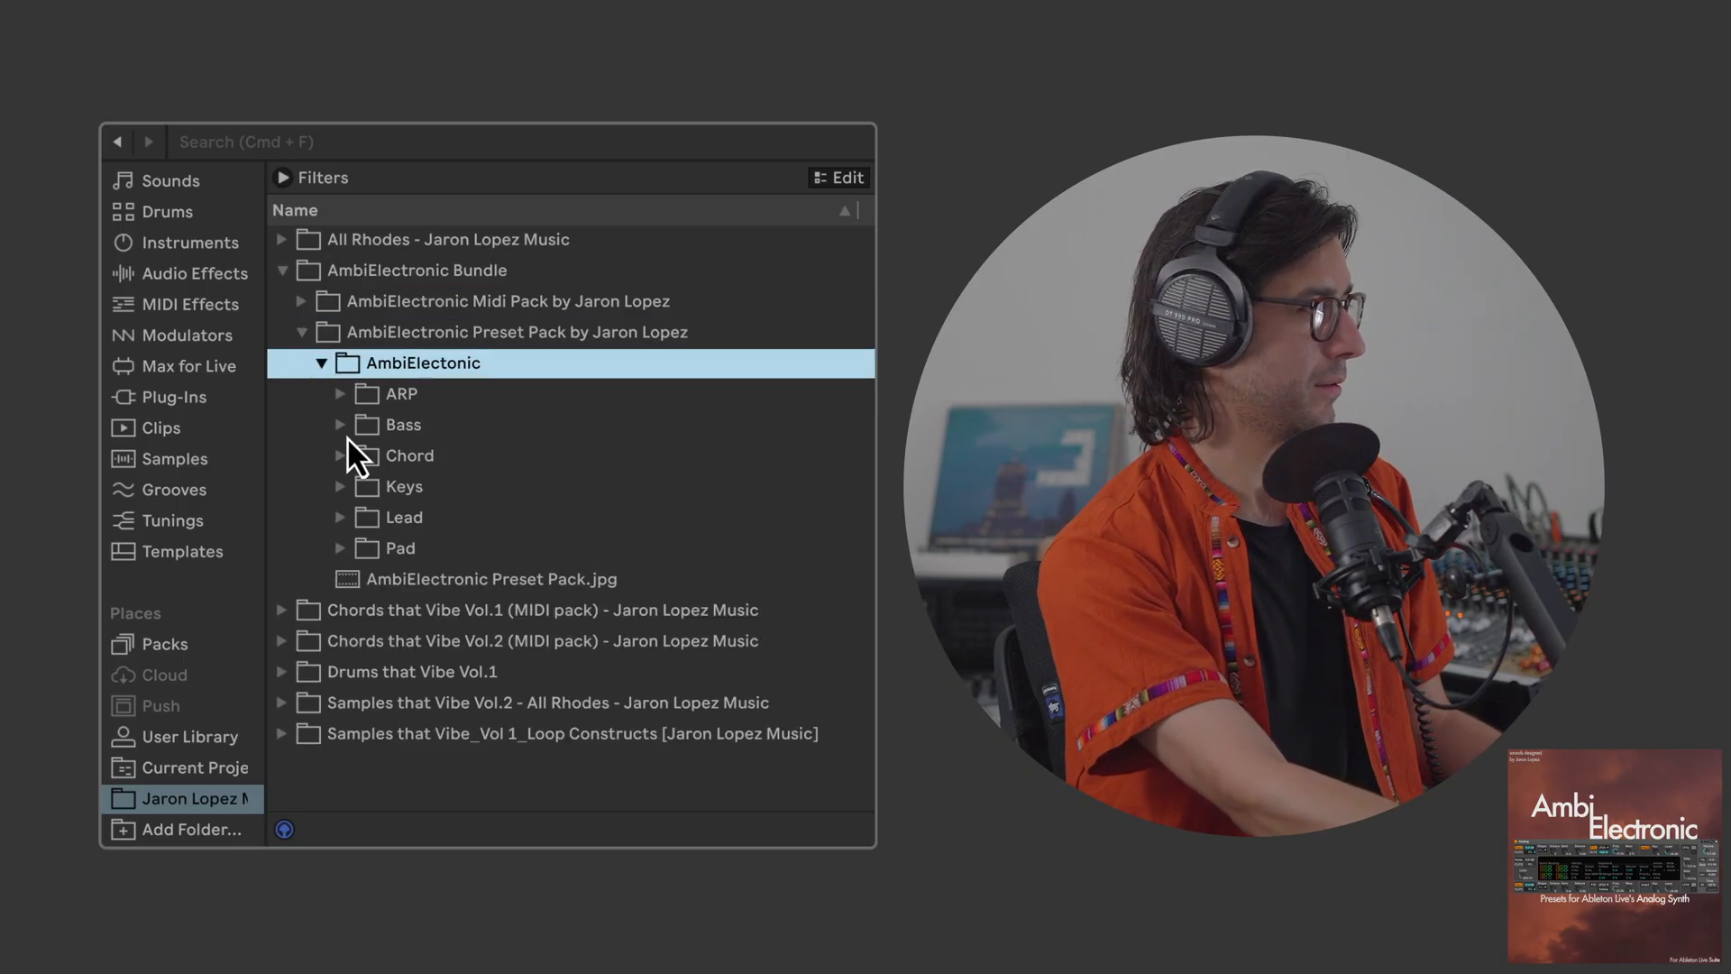
{"action": "left_click", "coordinate": [341, 548]}
{"action": "left_click", "coordinate": [450, 609]}
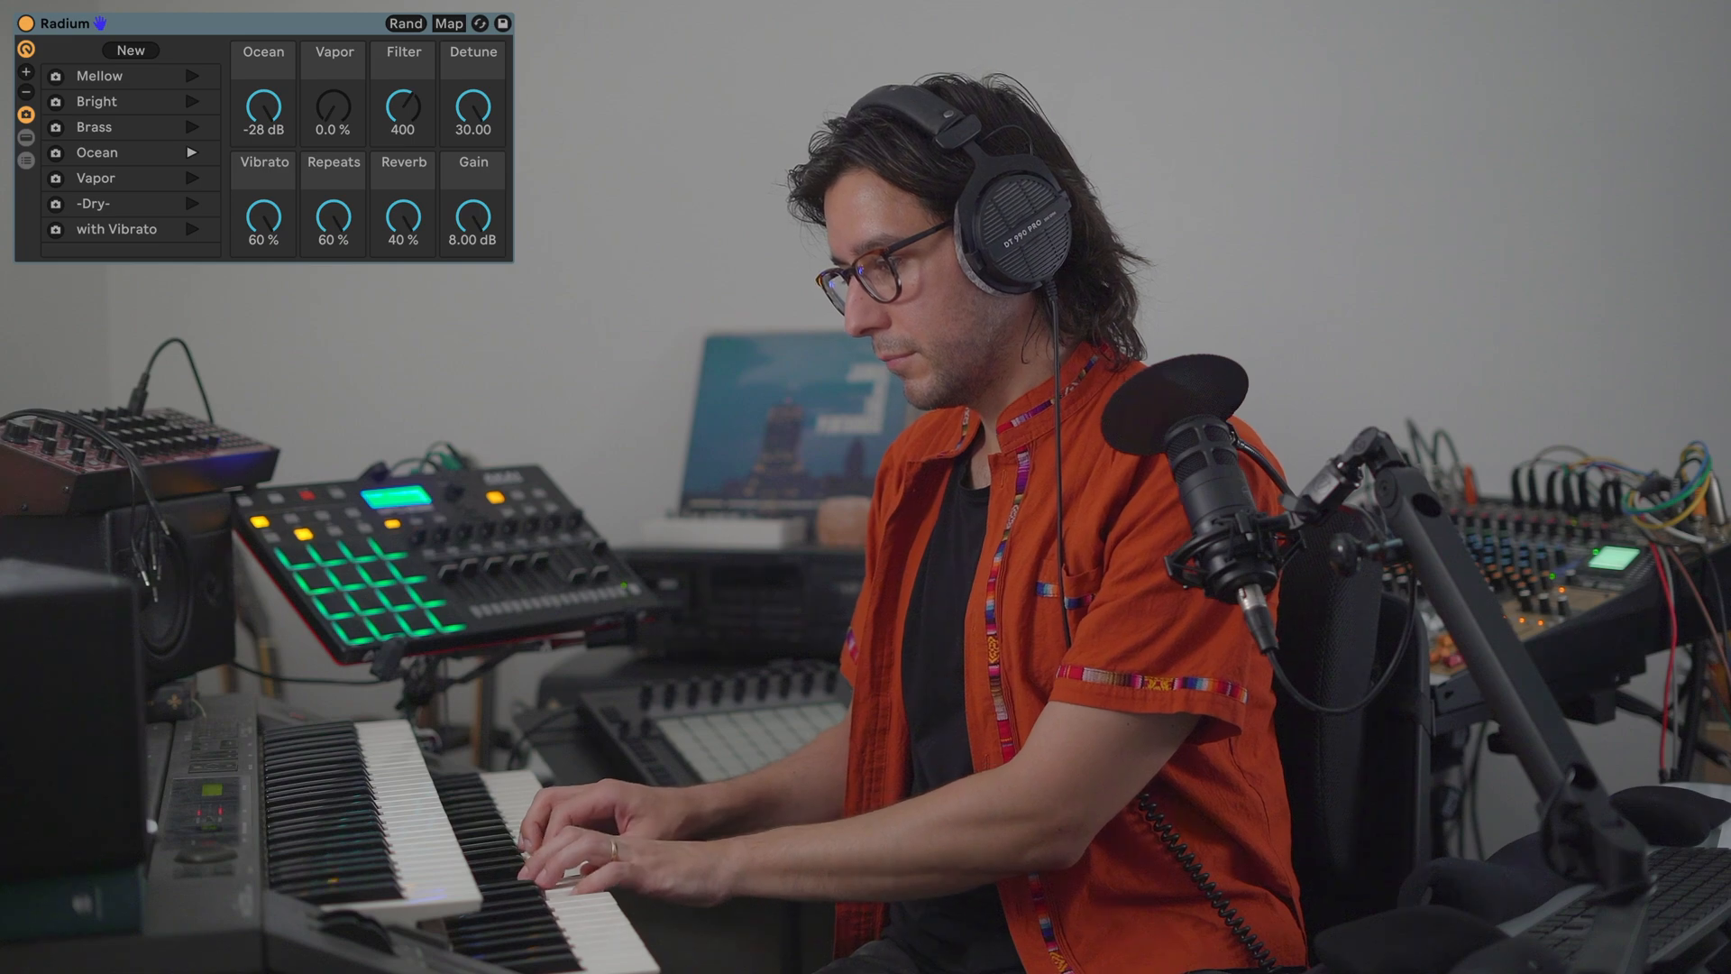